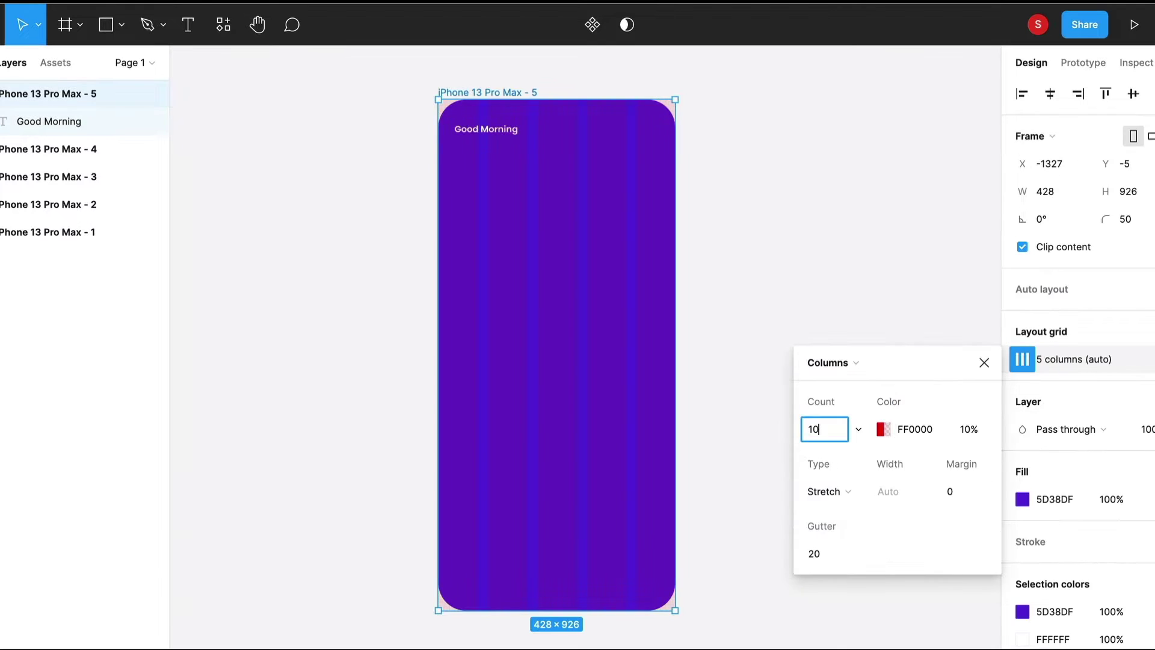
Duplicate the Good Morning! greeting and add a centred $9,640.00 balance text.
left_click(475, 130)
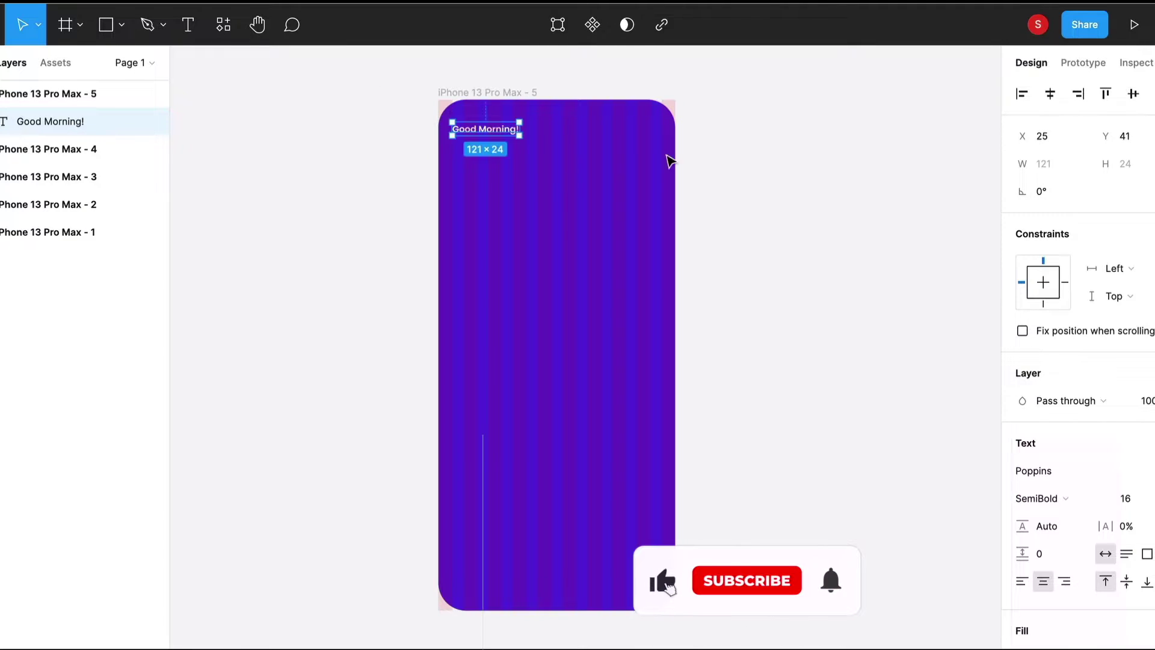
key("ctrl+d")
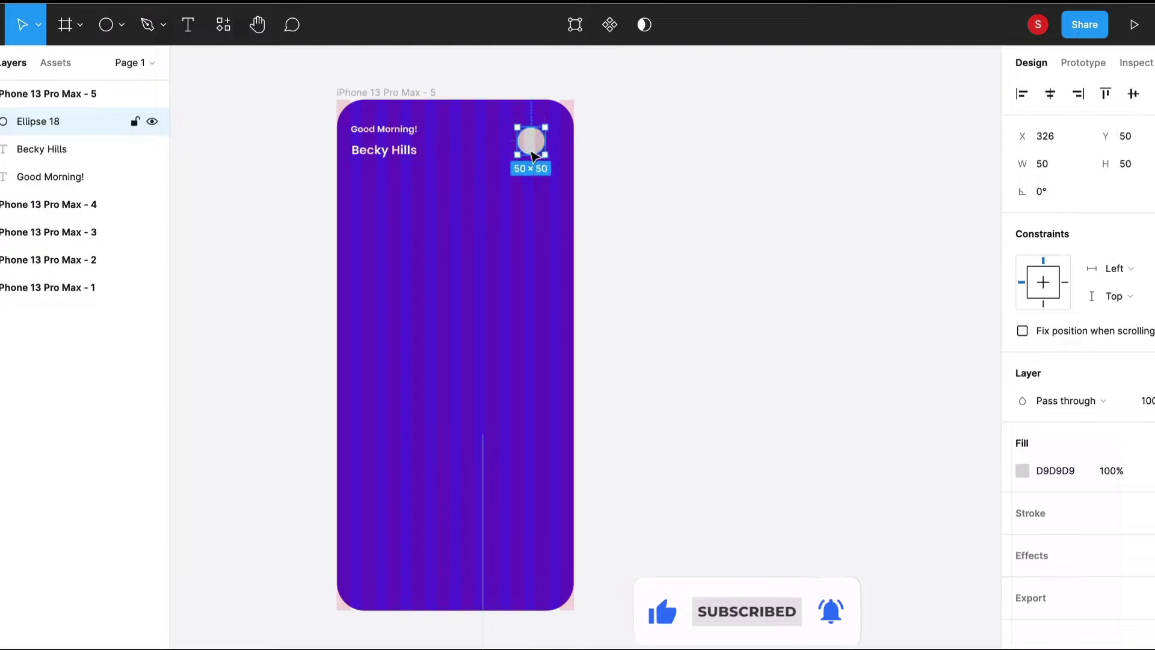
left_click(527, 195)
type("$9,640.00")
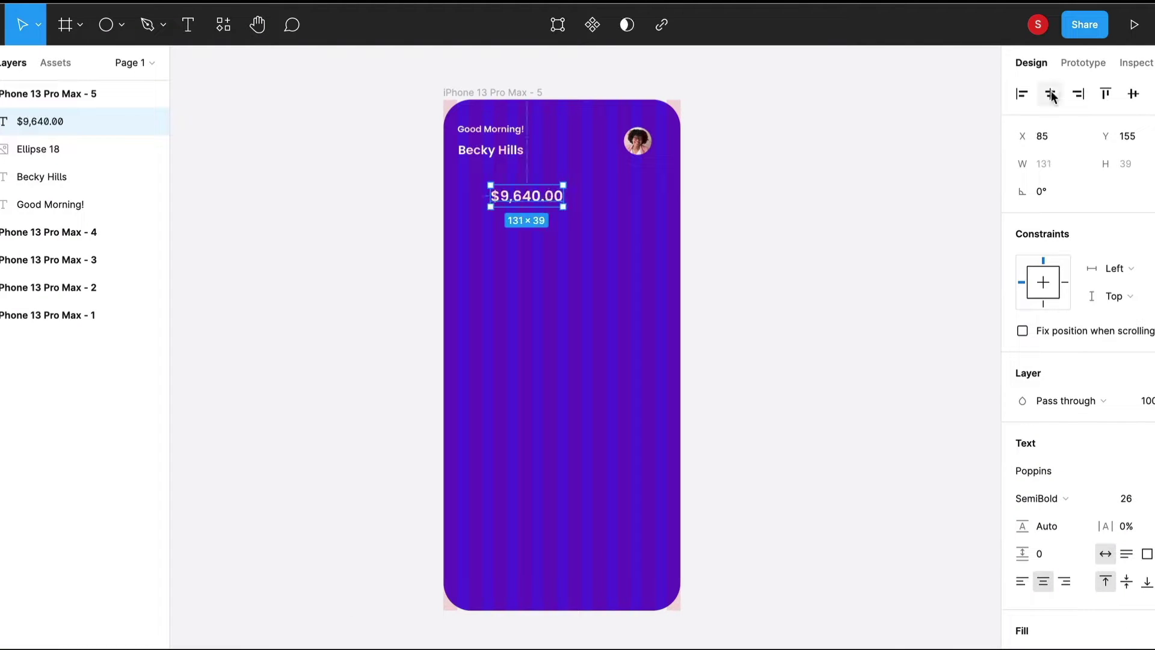
left_click(1052, 92)
Copy the greeting below the balance and retype it as Available Balance.
left_click(490, 128)
key("ctrl+d")
left_click_drag(491, 129, 555, 222)
key("Return")
type("Available Balan")
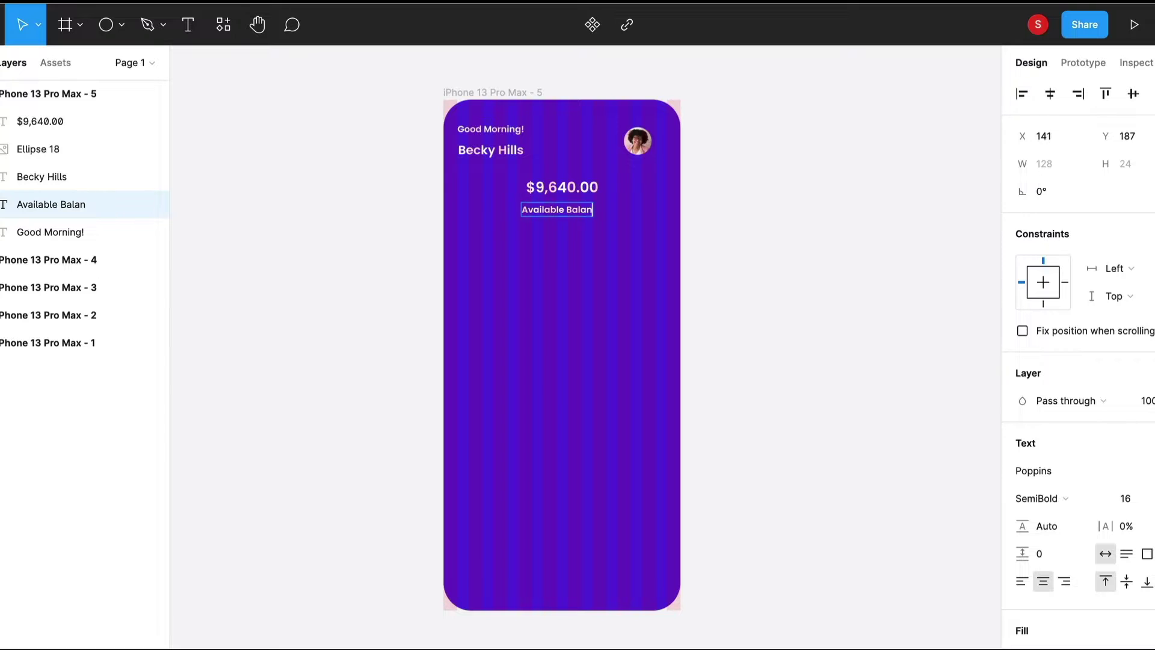
Draw a white lower panel with 50 corner radius and add the first action circle.
left_click(121, 25)
left_click(116, 64)
left_click_drag(447, 224, 679, 609)
left_click(1127, 191)
type("50")
left_click(1023, 471)
key("Escape")
key("o")
mouse_move(486, 240)
left_mouse_down()
mouse_move(518, 272)
mouse_move(550, 258)
left_mouse_up()
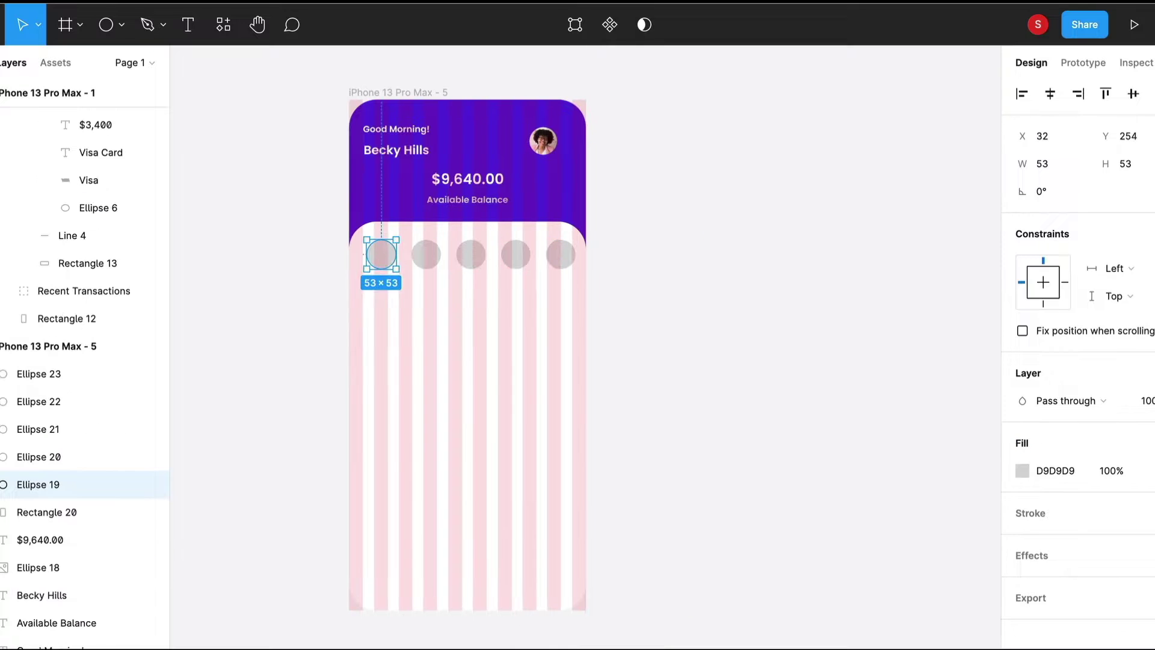
Paste the transfer, bill, phone and More icons into the four circles.
key("ctrl+v")
left_click_drag(368, 139, 381, 255)
key("ctrl+v")
left_click_drag(405, 115, 473, 254)
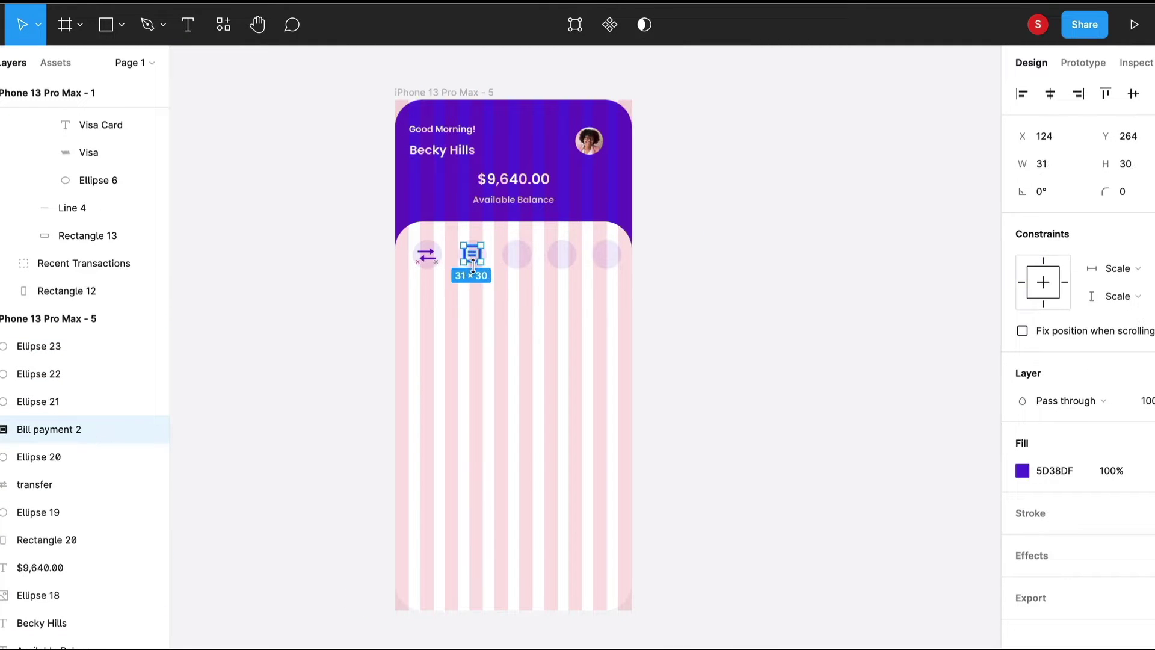
left_click(517, 255)
key("ctrl+v")
left_click_drag(394, 129, 506, 253)
key("ctrl+v")
left_click(635, 254)
left_click_drag(594, 259, 530, 262)
Delete the fifth circle and duplicate the Transfer label as Bills, Recharge and More.
key("Delete")
left_click(39, 493, "shift")
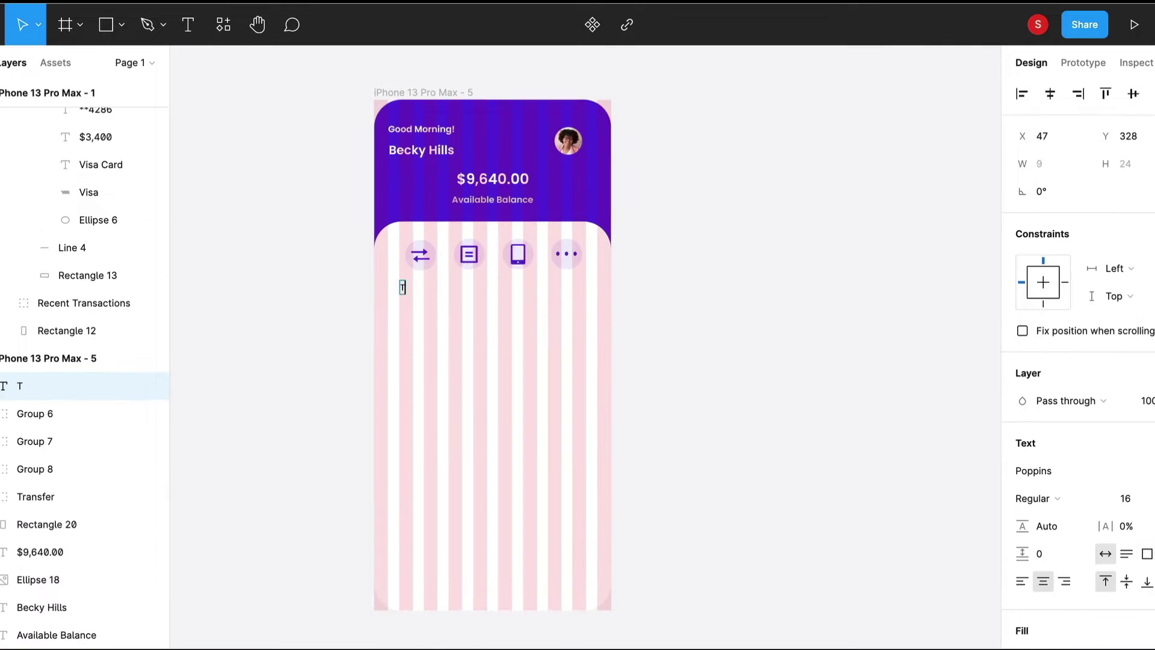
type("Transfer")
key("ctrl+d")
type("Bills")
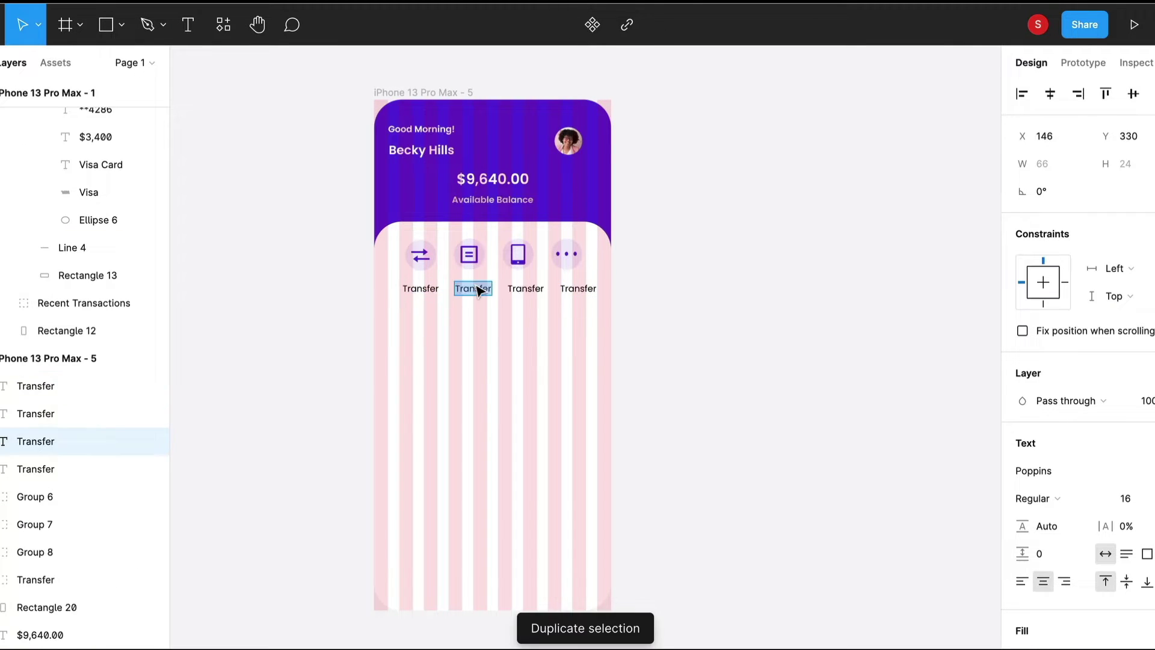
type("RechargeMore")
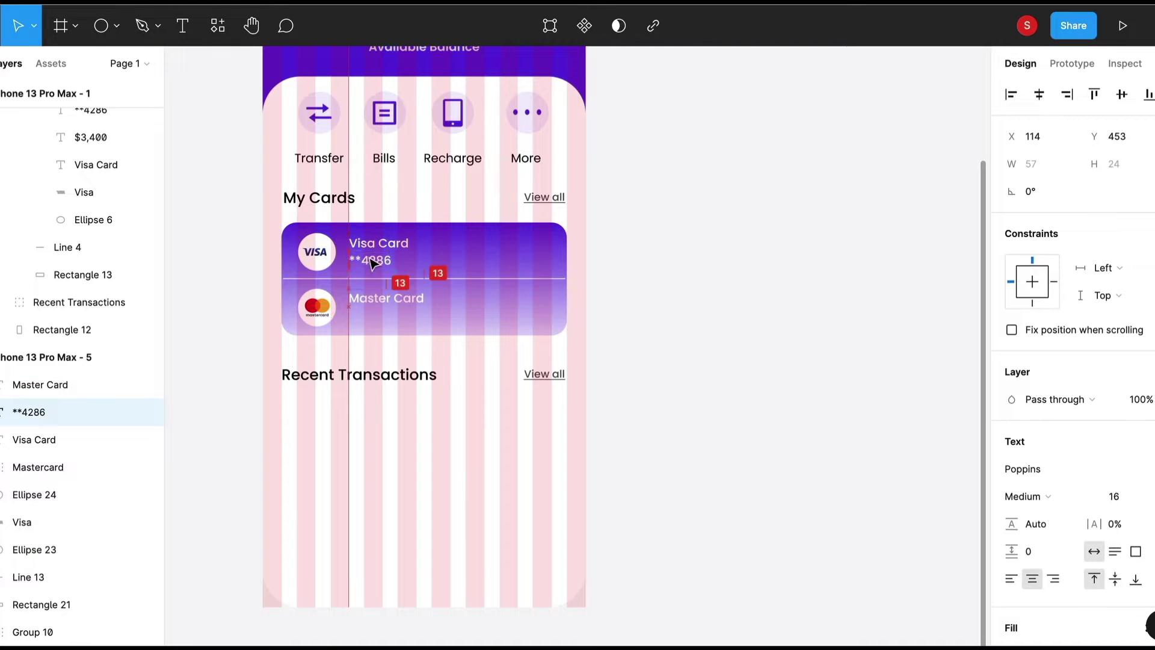
Edit the card and transaction rows to Grocery and Water Bill, then draw the bottom navigation bar.
left_click_drag(372, 263, 533, 247)
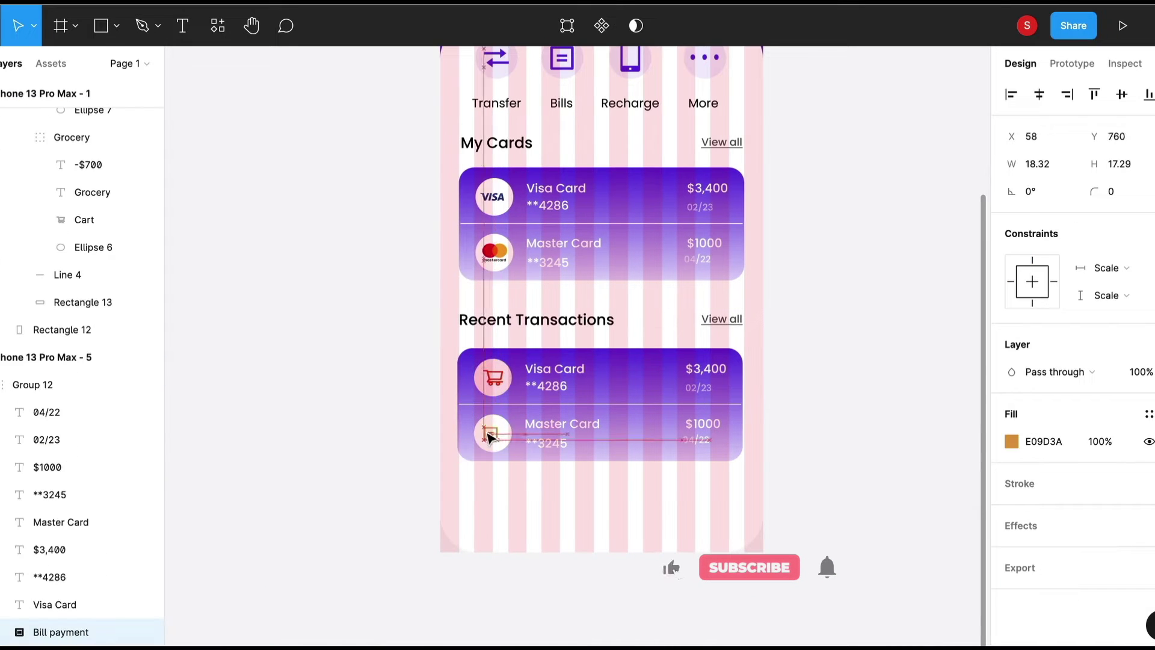
double_click(565, 368)
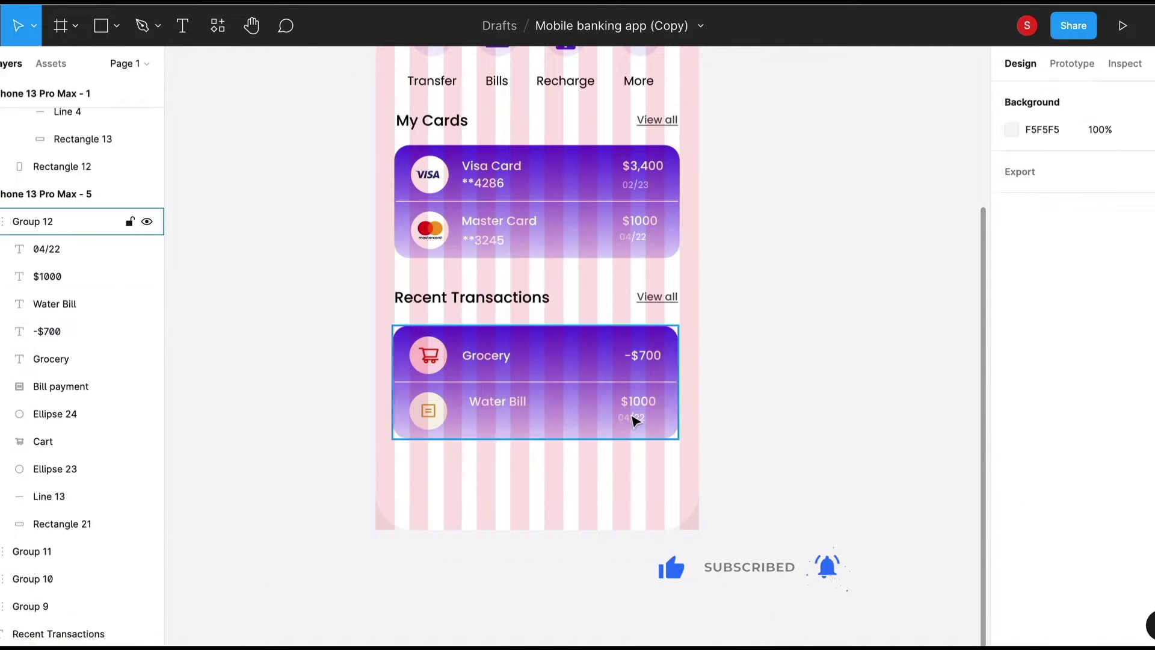
double_click(651, 401)
key("r")
left_click_drag(366, 431, 680, 491)
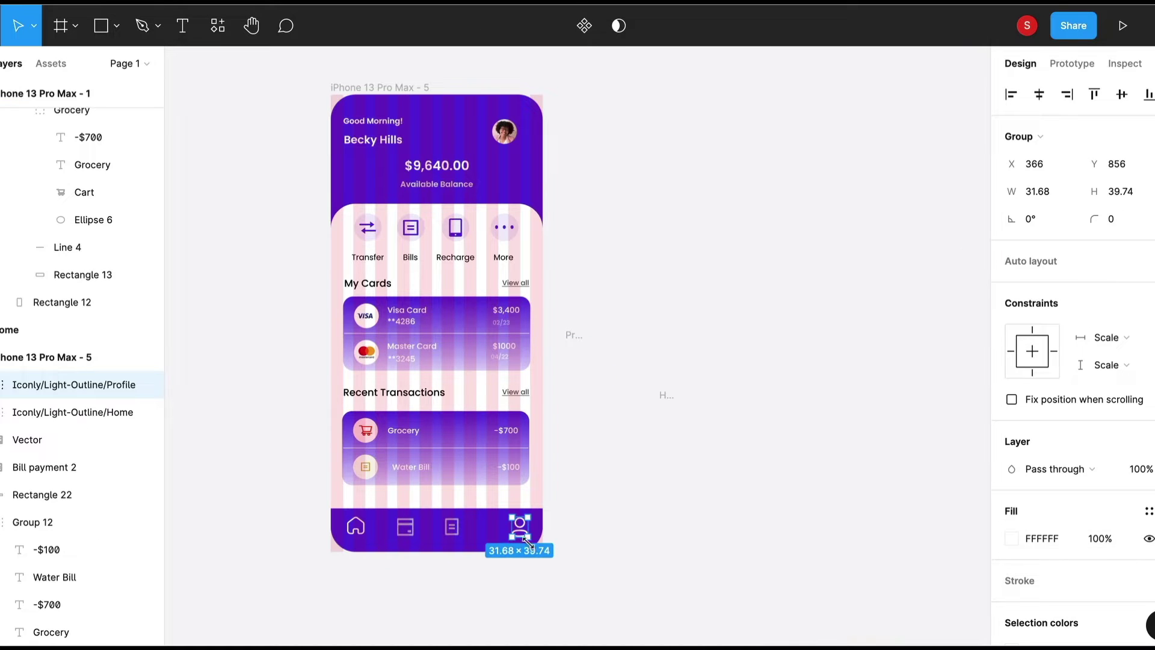
Reposition the footer navigation icons and select the Home screen frame.
left_click_drag(451, 530, 456, 528)
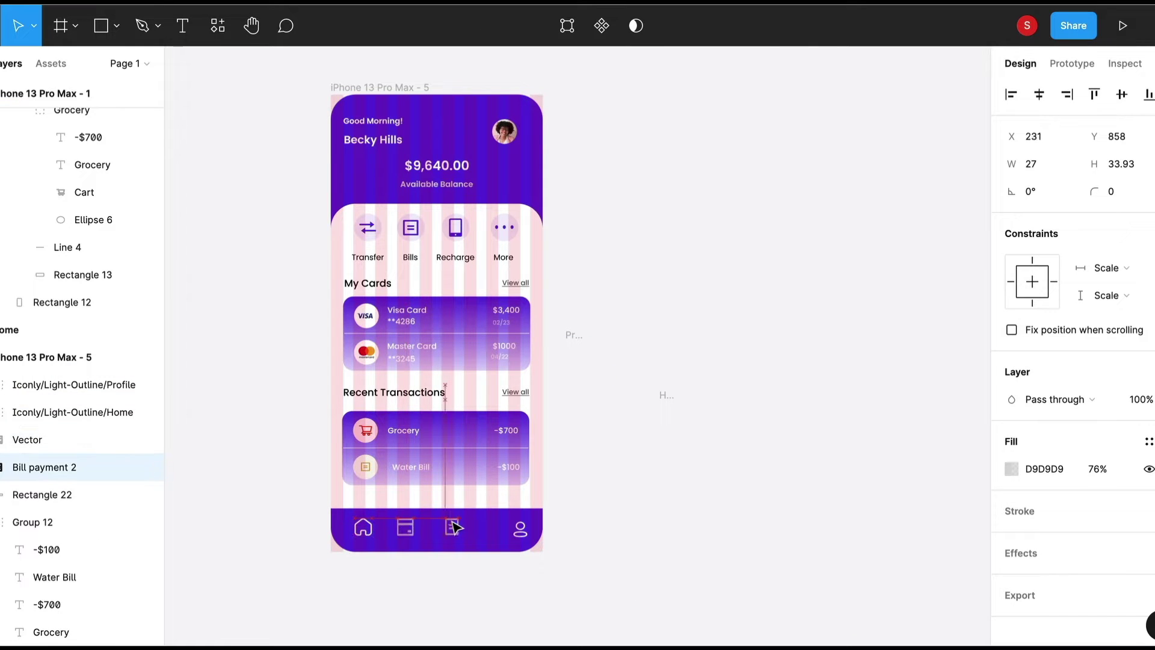
left_click(504, 528)
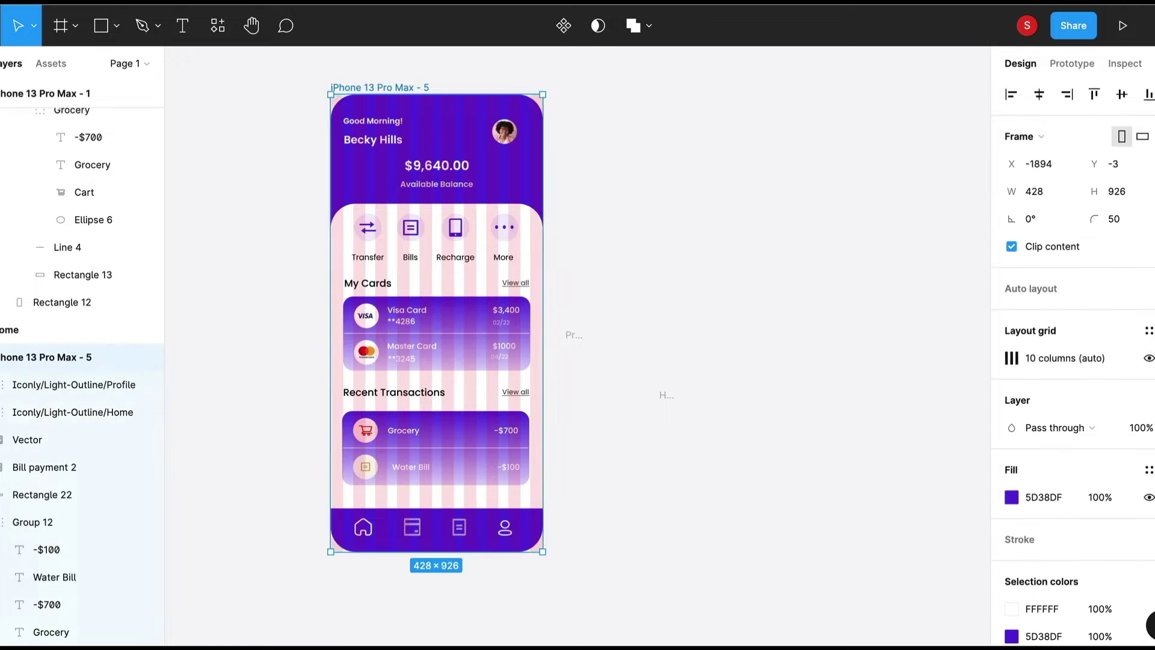
left_click(1012, 538)
Create a new iPhone 13 Pro Max screen frame.
key("Escape")
key("f")
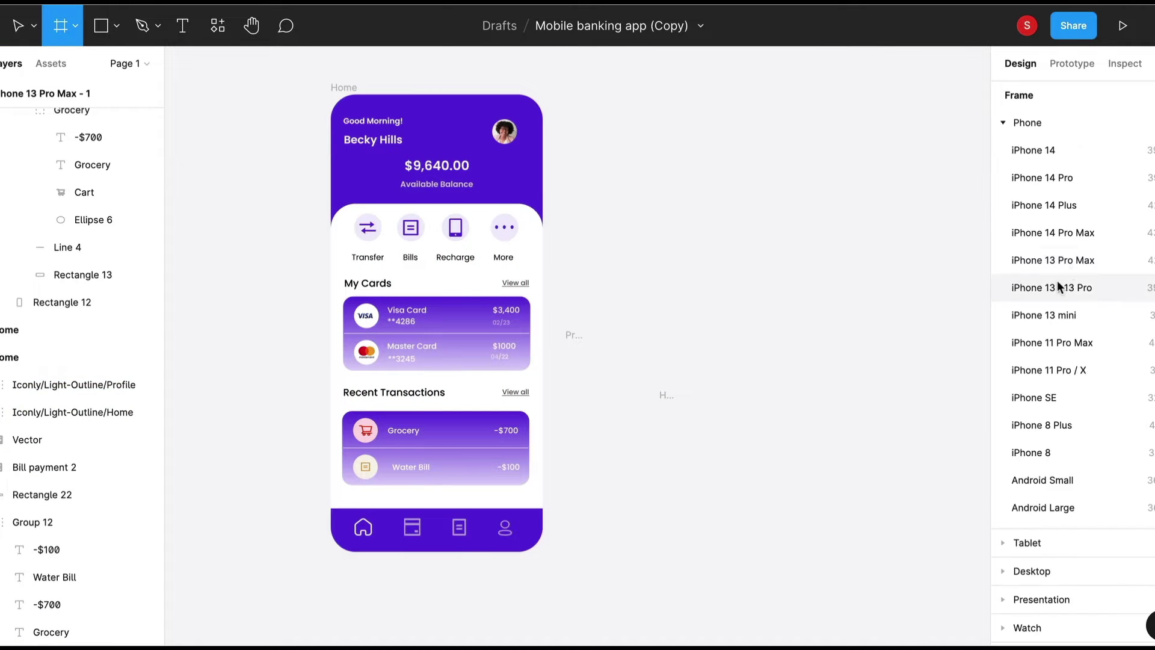
left_click(1056, 281)
Add the My Cards title and draw the card rectangle beneath it.
key("ctrl+v")
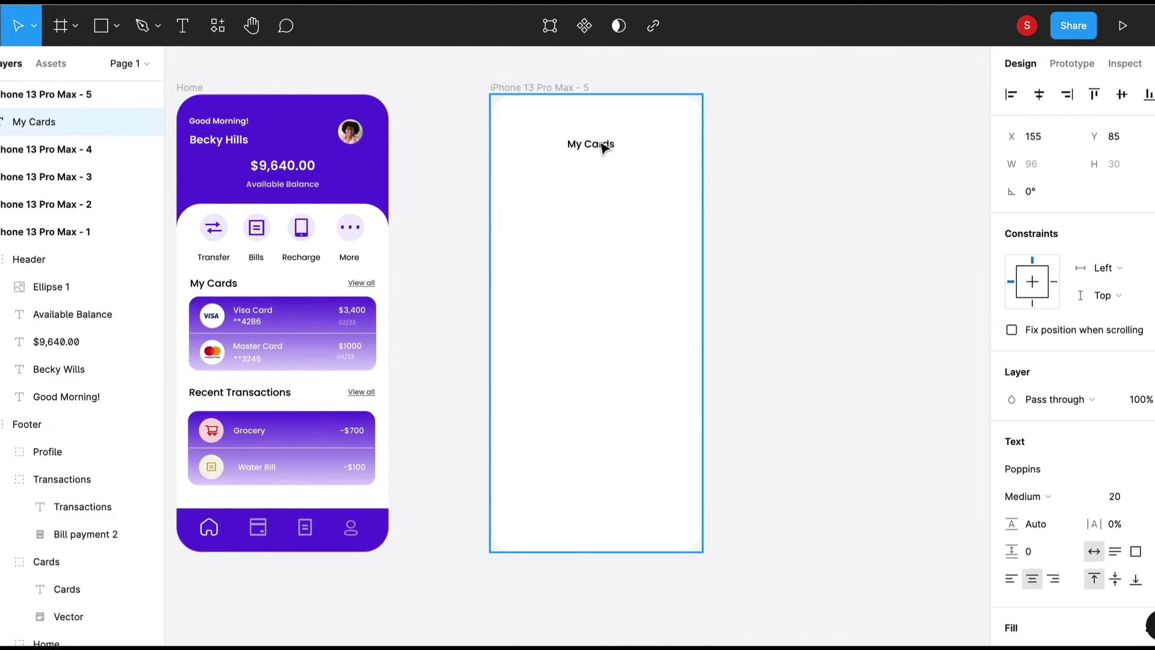
key("Escape")
left_click_drag(537, 156, 735, 230)
left_click(1063, 169)
type("377")
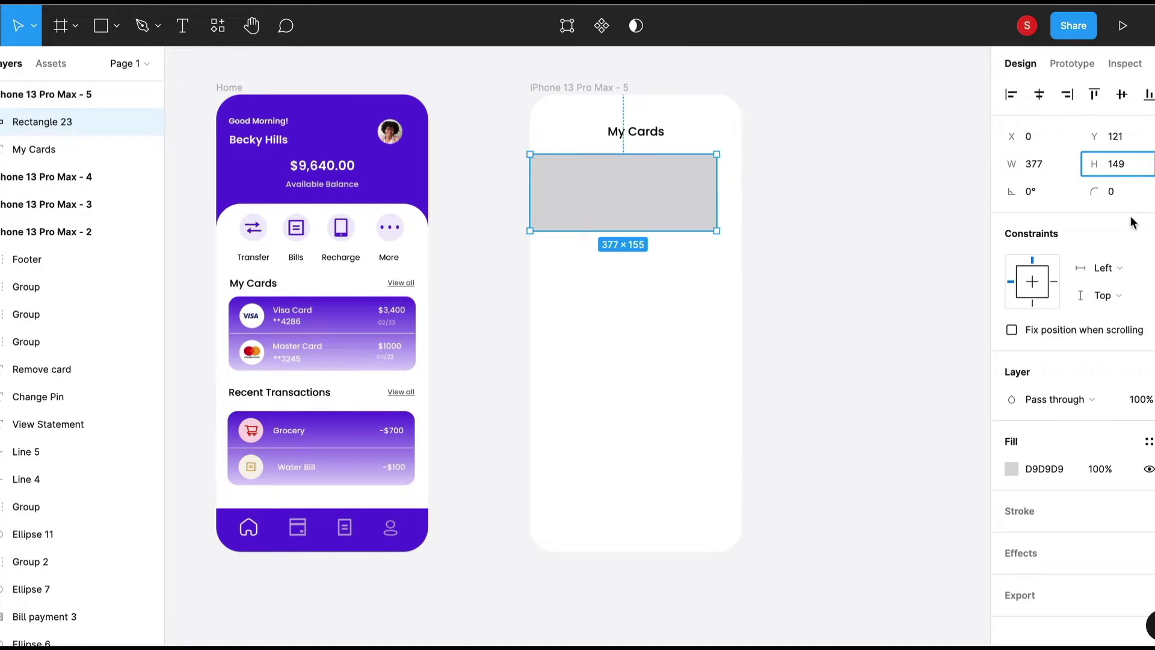
Fill the card with a diagonal purple linear gradient.
left_click(1011, 469)
left_click(826, 578)
left_click(956, 509)
type("0")
left_click(888, 579)
left_click_drag(620, 225, 713, 152)
left_click_drag(619, 151, 526, 225)
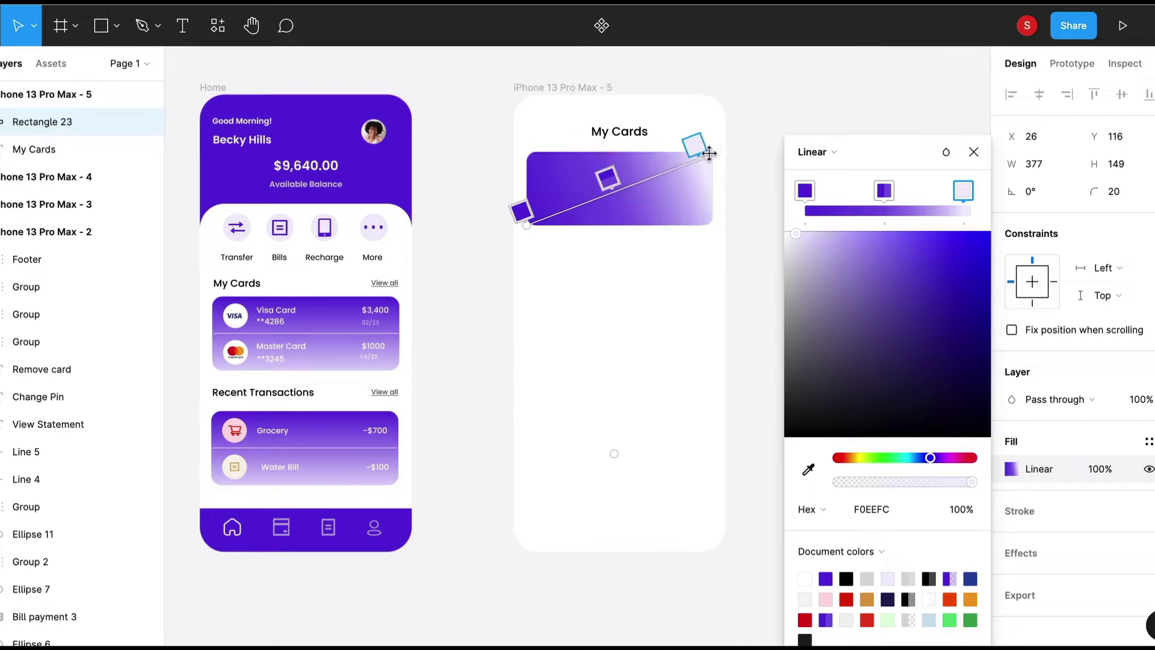
left_click_drag(616, 190, 662, 180)
key("Escape")
Add the masked **** card number text on the card.
key("t")
left_click(581, 180)
type("****")
key("Escape")
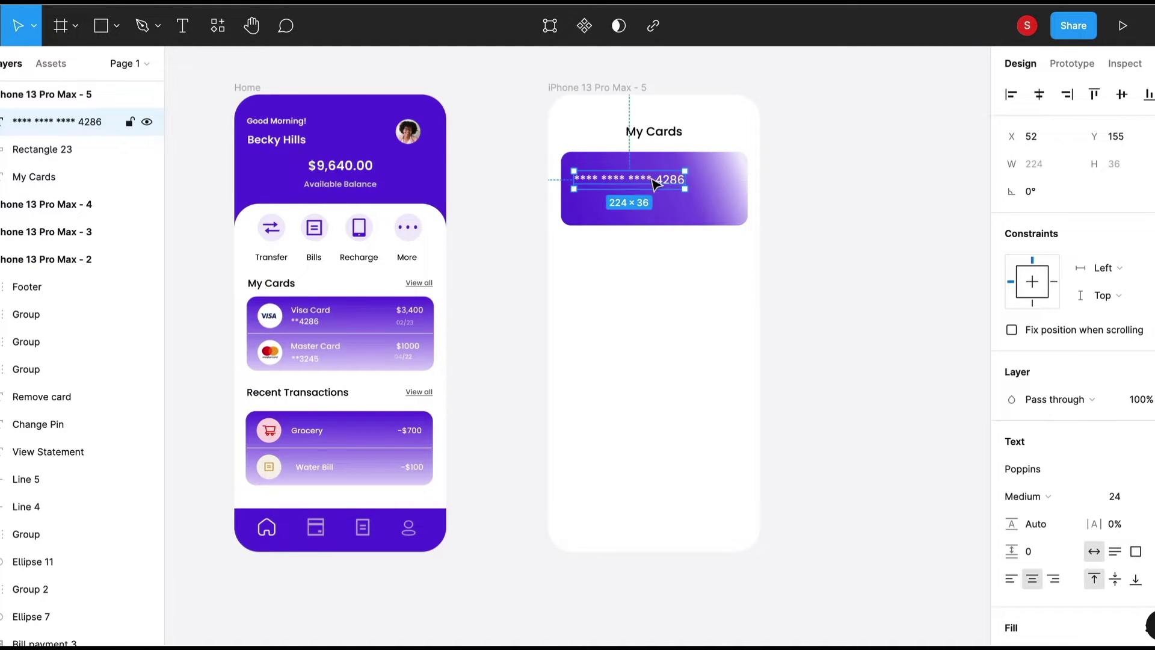
Add a column layout grid to the My Cards screen and set its column count.
left_click(587, 87)
left_click(1148, 330)
left_click(1011, 358)
left_click(822, 361)
type("17")
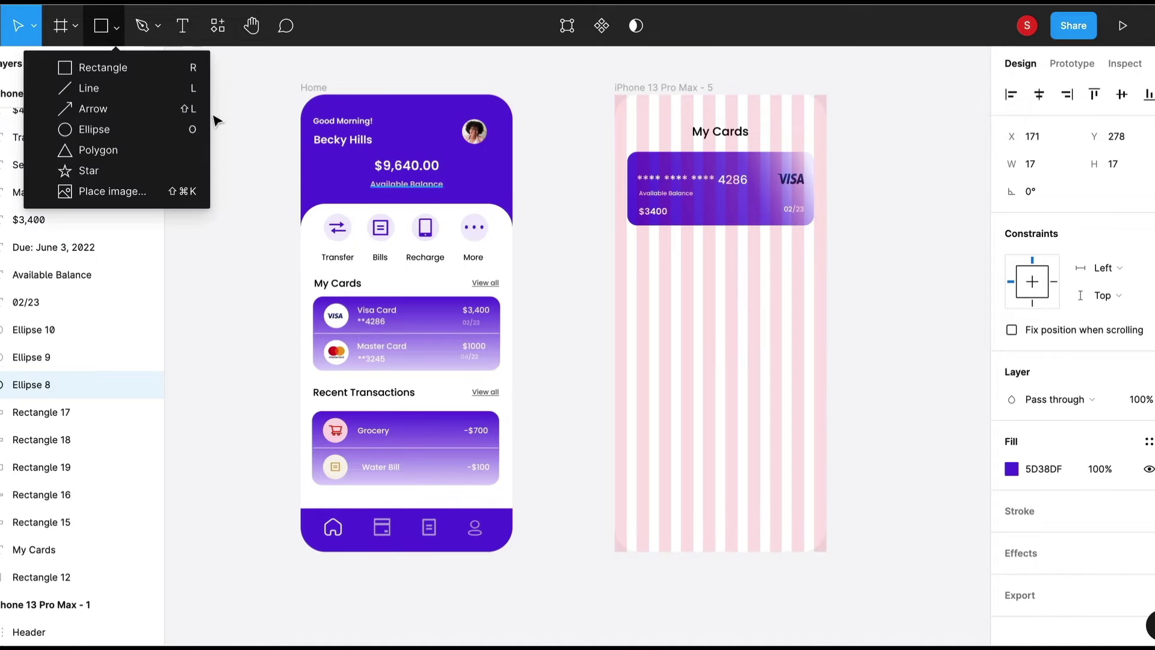
Make the dot 17 px high and duplicate it into three page-indicator dots.
key("Return")
key("ctrl+d")
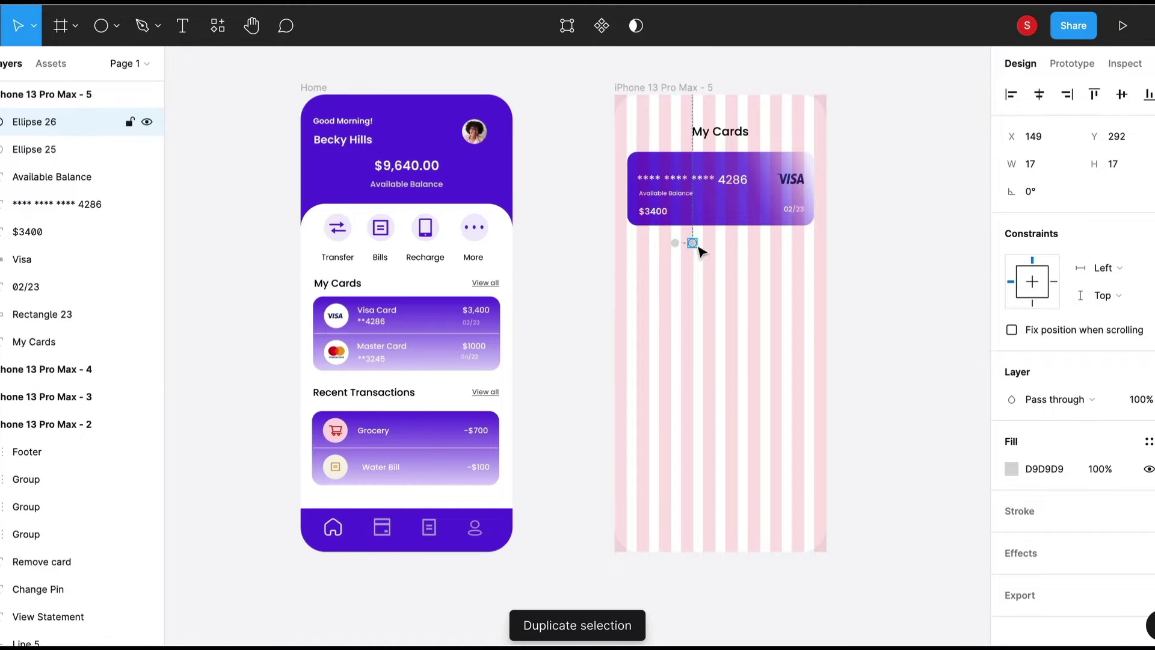
key("ctrl+d")
left_click(35, 176, "shift")
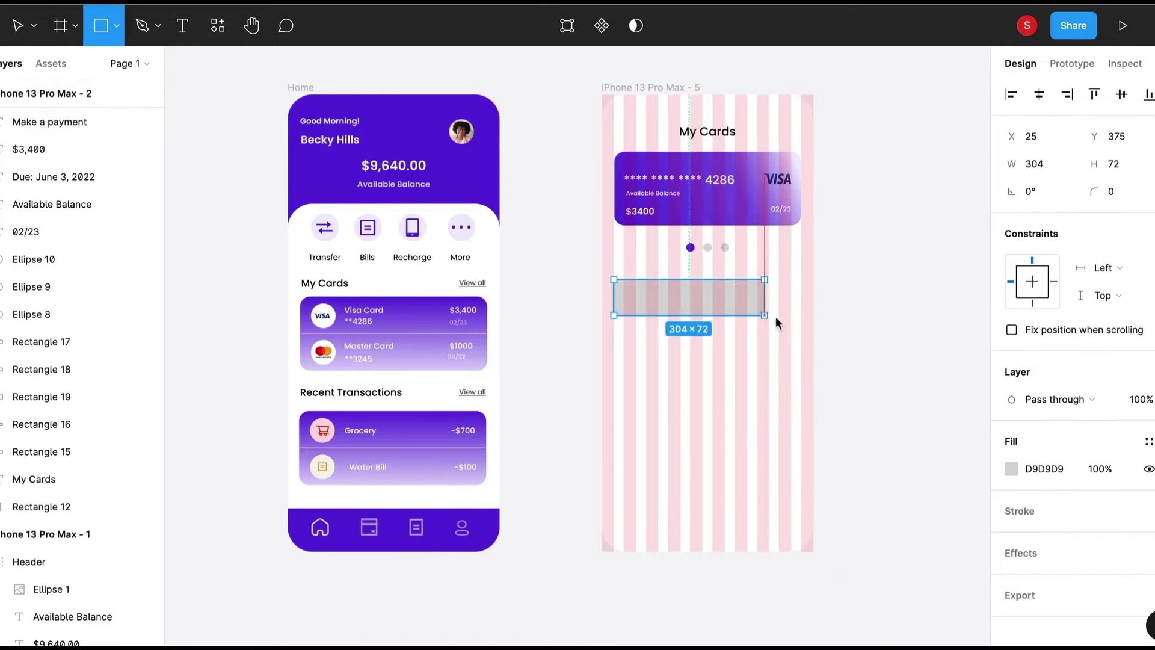
Draw the payment card below the dots with a purple linear gradient.
left_click_drag(709, 319, 778, 332)
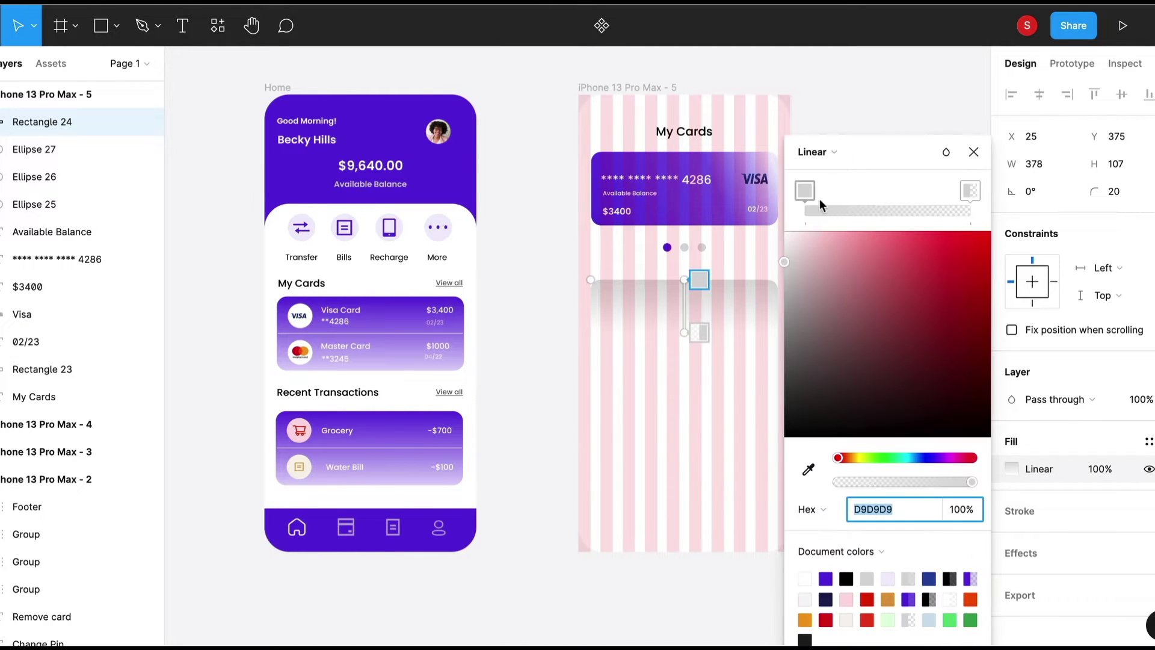
left_click(887, 191)
left_click(969, 191)
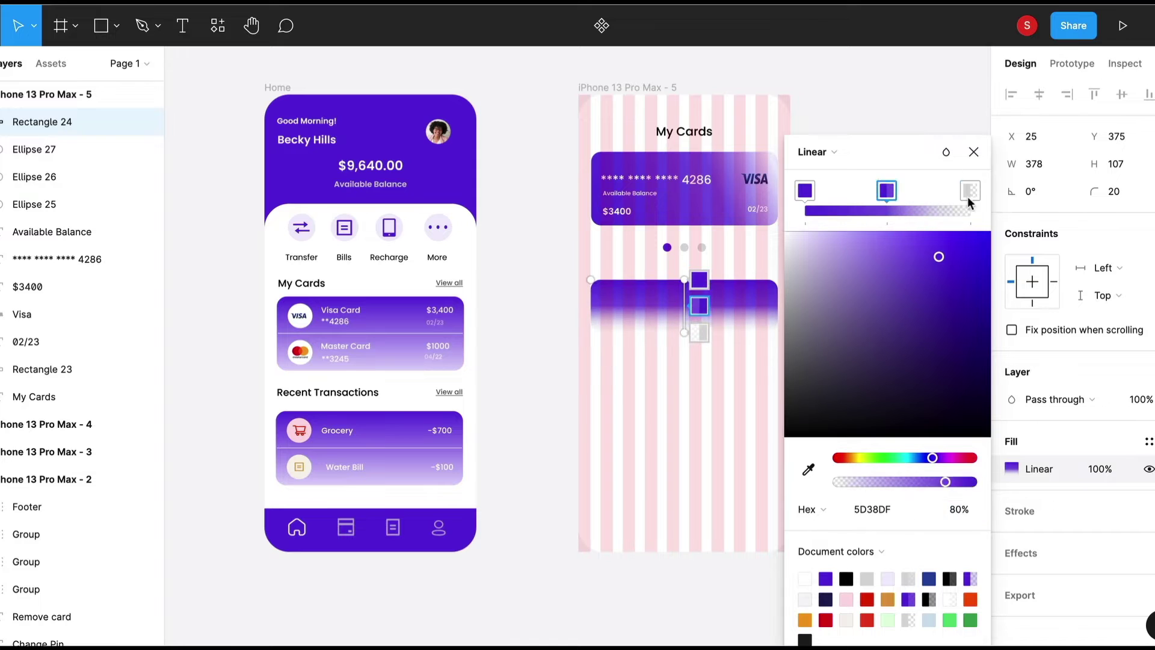
left_click_drag(699, 333, 773, 317)
key("Escape")
Add Make payment and $430 text layers on the card and adjust their fill colour.
key("t")
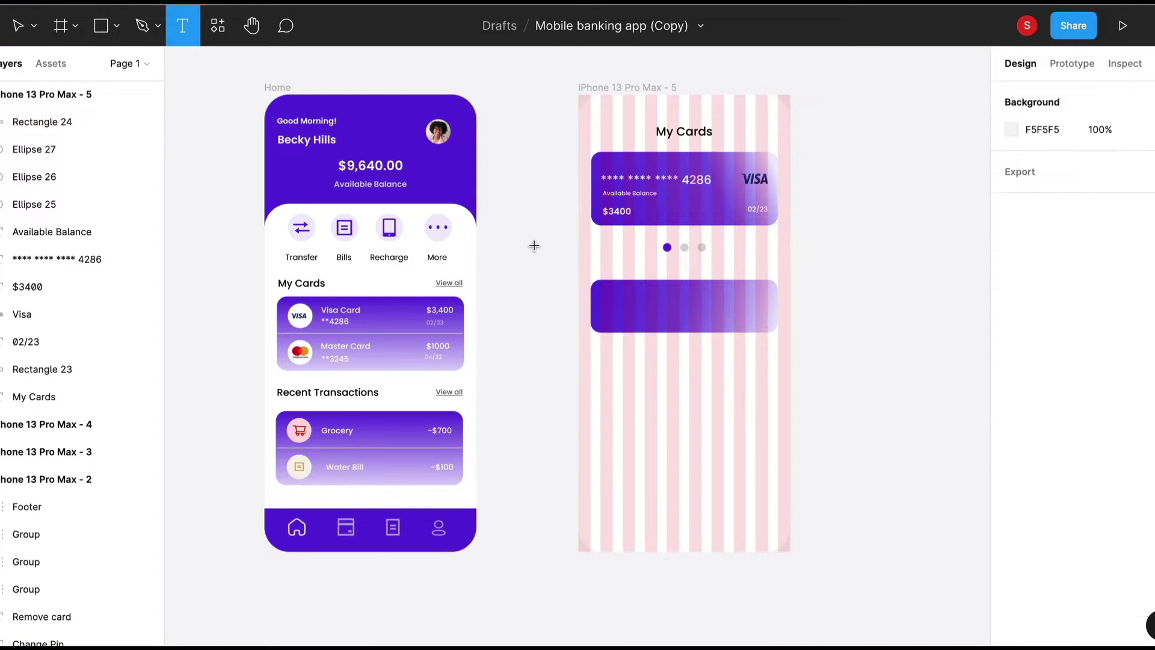
left_click(589, 309)
type("Make p")
scroll(669, 304, "right", 2)
key("t")
left_click(705, 305)
type("$4")
scroll(1022, 625, "down", 1)
left_click(1017, 629)
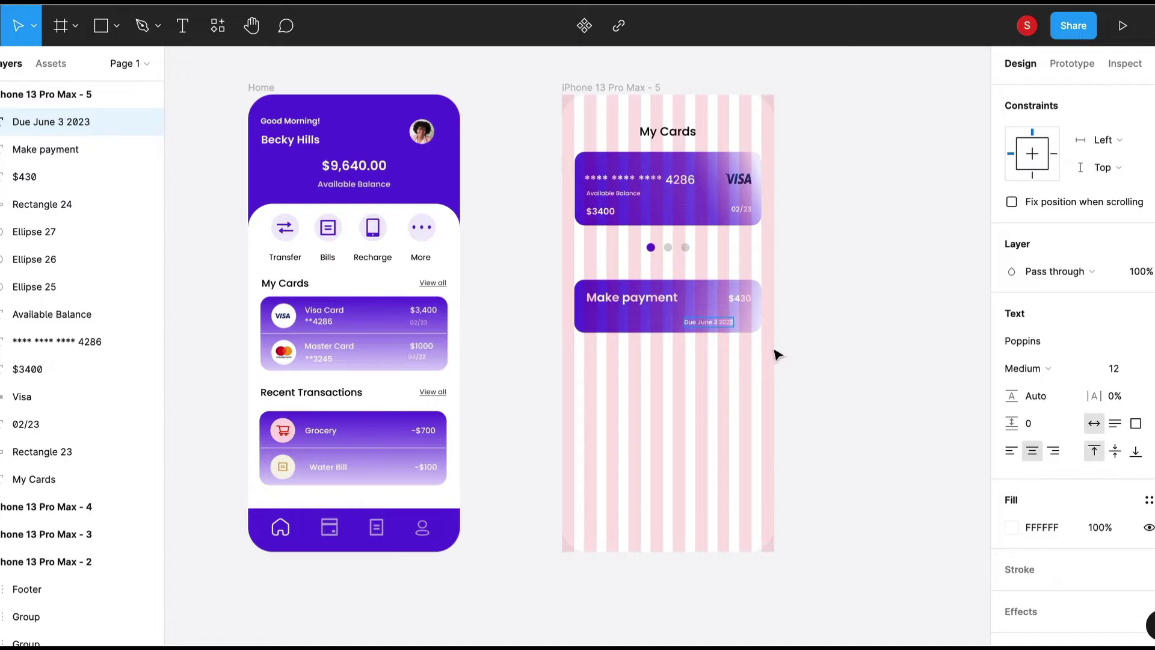
Reselect the Make payment card and open its fill settings.
key("Escape")
scroll(776, 355, "right", 2)
left_click(665, 301)
left_click(1011, 467)
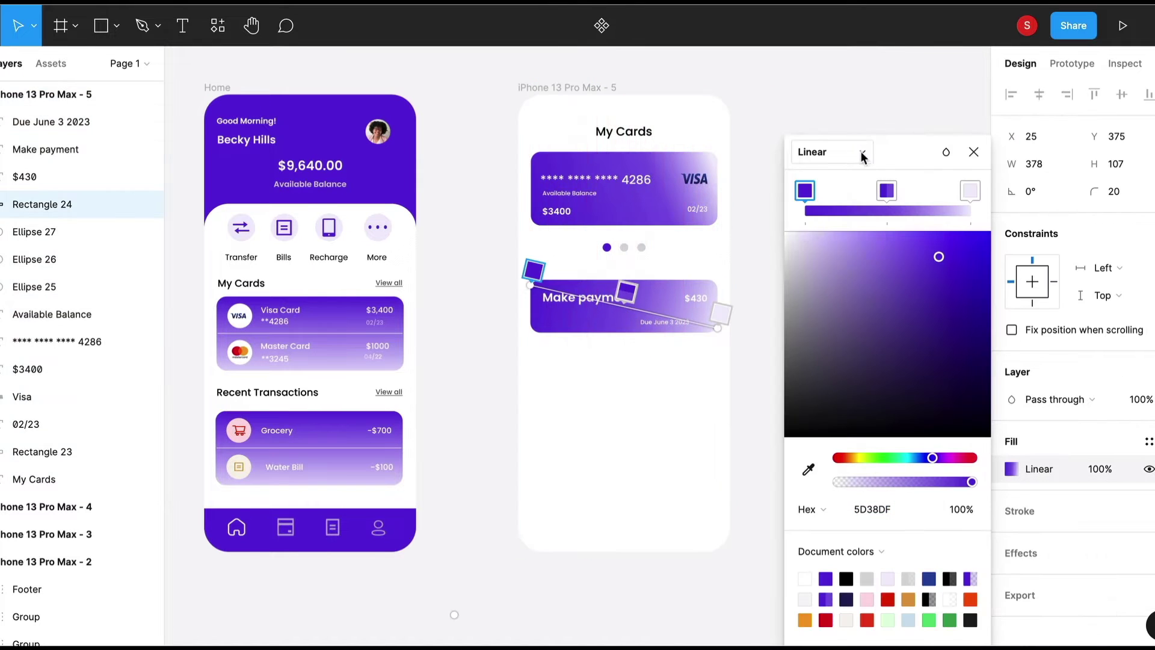
Give the card a solid fill, duplicate it, and split the copy into two rectangles with Split Shape.
left_click(861, 154)
left_click(676, 327)
left_click(692, 306)
key("ctrl+d")
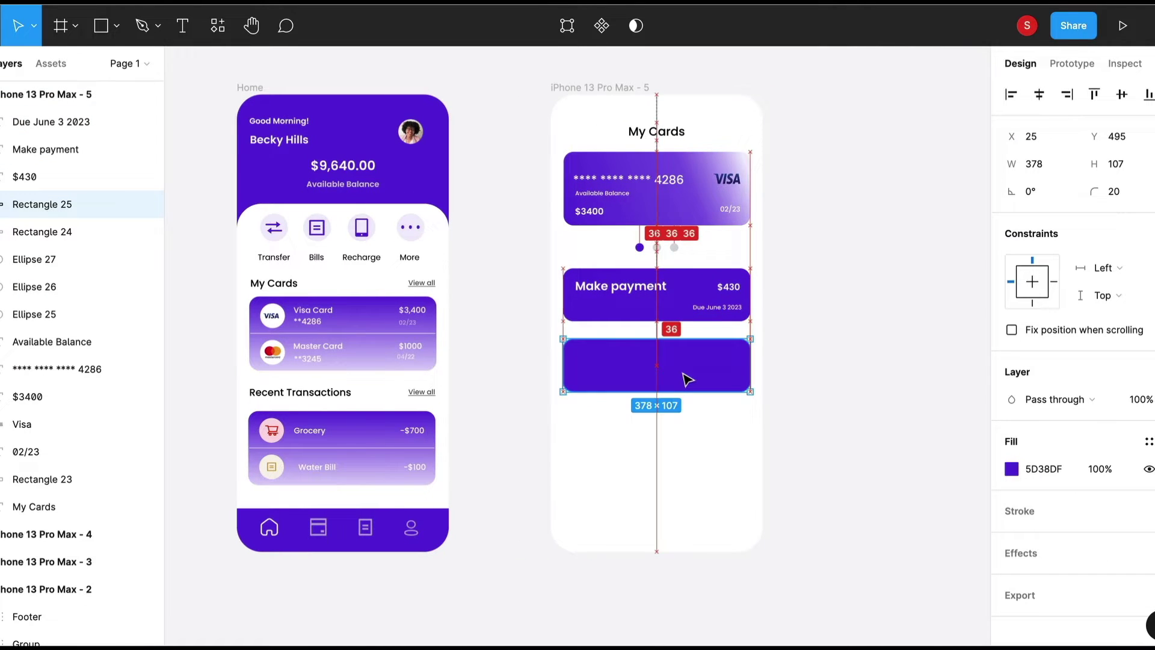
right_click(686, 364)
left_click(876, 349)
left_click(577, 416)
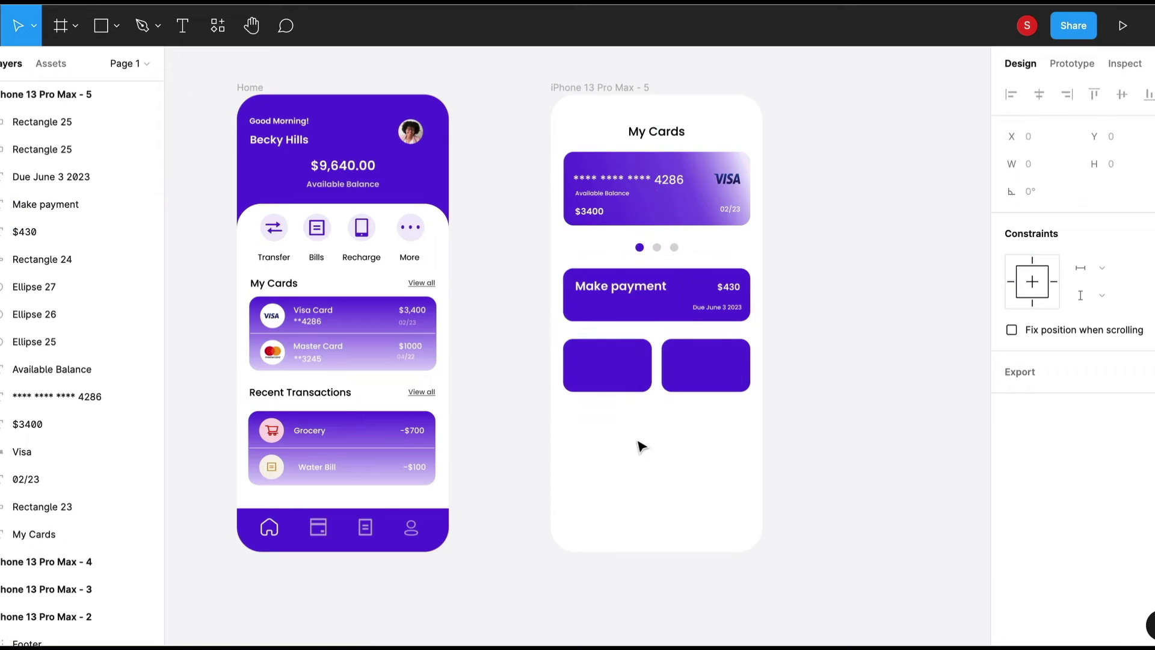
Label the left button Setting and start the Transactions label on the right button.
scroll(640, 444, "up", 1)
left_click(645, 382)
key("t")
left_click(581, 377)
type("Settin")
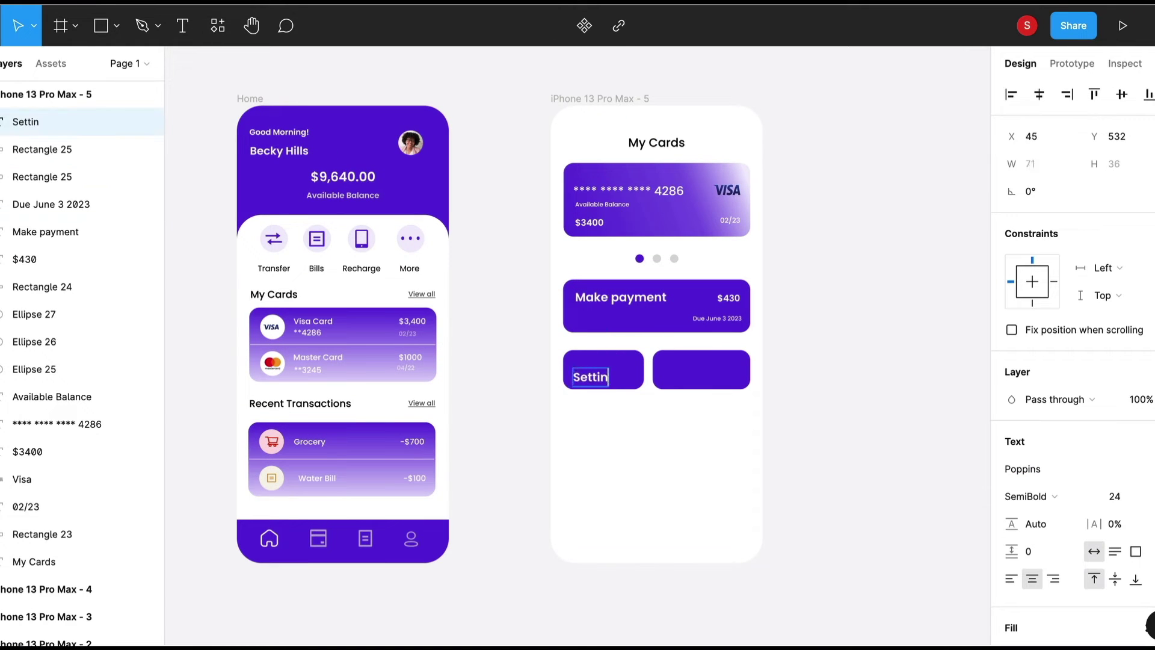
left_click_drag(599, 381, 600, 371)
left_click(600, 371, "shift")
key("t")
left_click(666, 369)
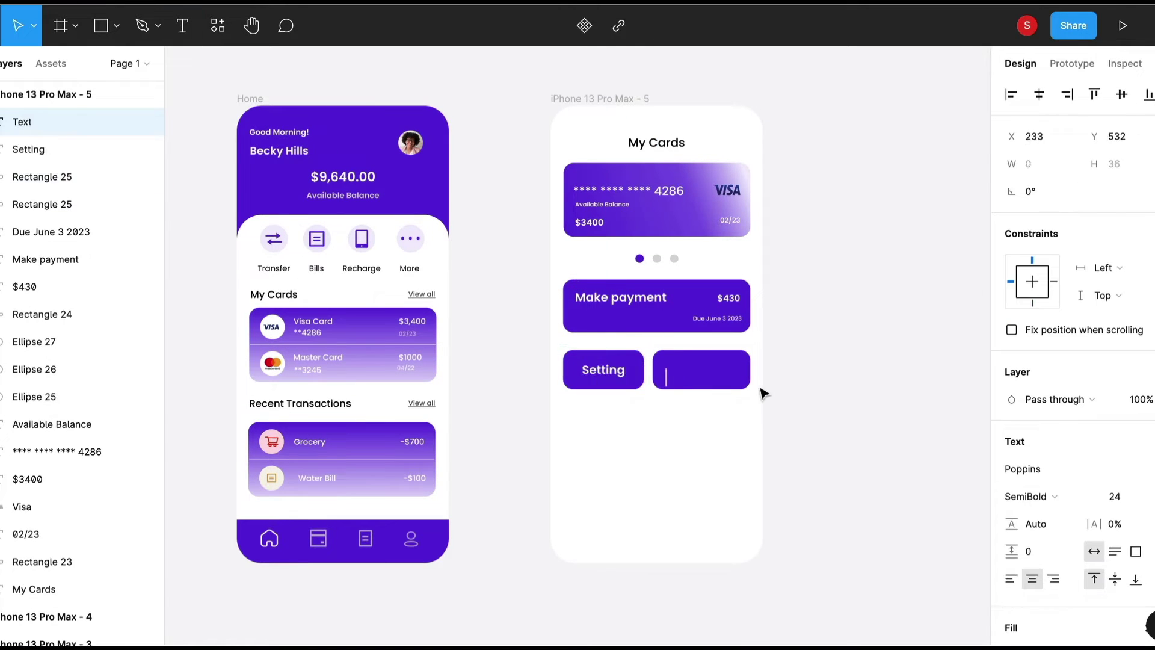
Lighten the Transactions button fill and draw a large panel below both buttons.
left_click(740, 383)
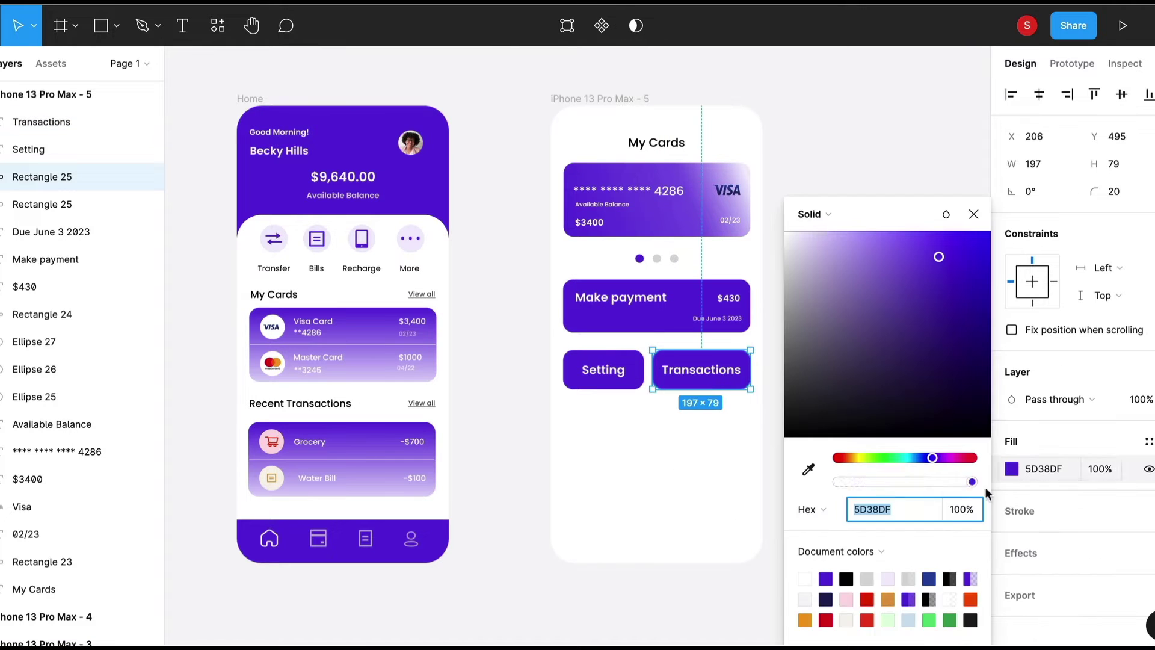
left_click(1015, 392)
left_click_drag(575, 417, 763, 539)
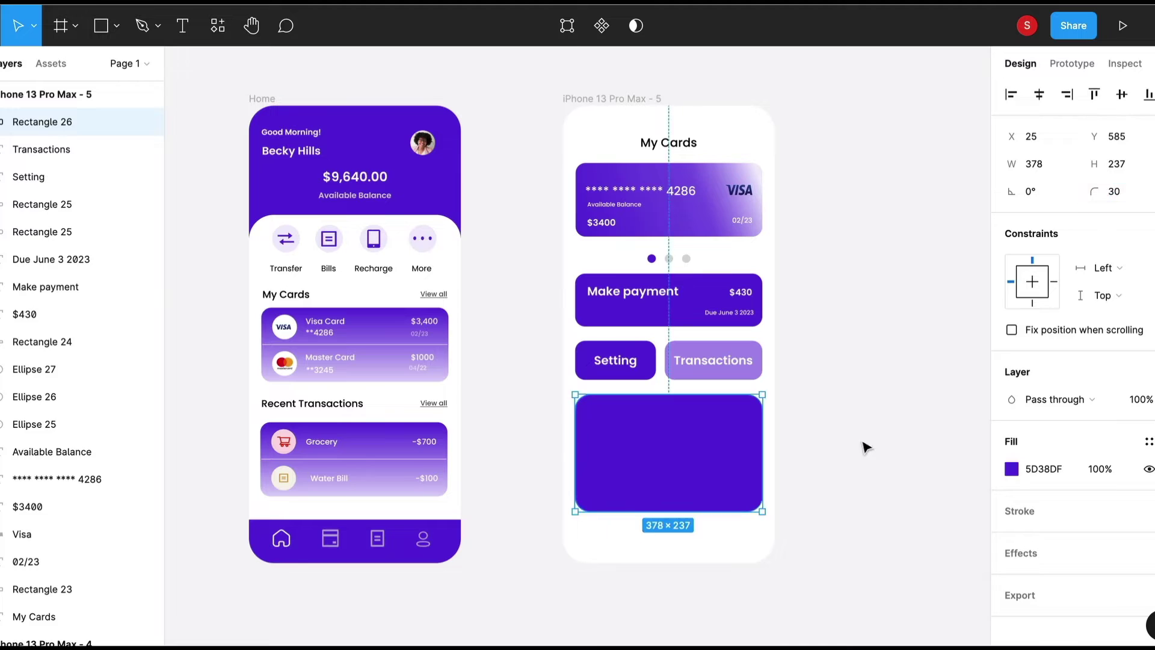
Copy the Home nav label under the other icons as Card, Transaction and Profile.
left_click_drag(284, 556, 373, 551)
key("ctrl+d")
type("Transaction")
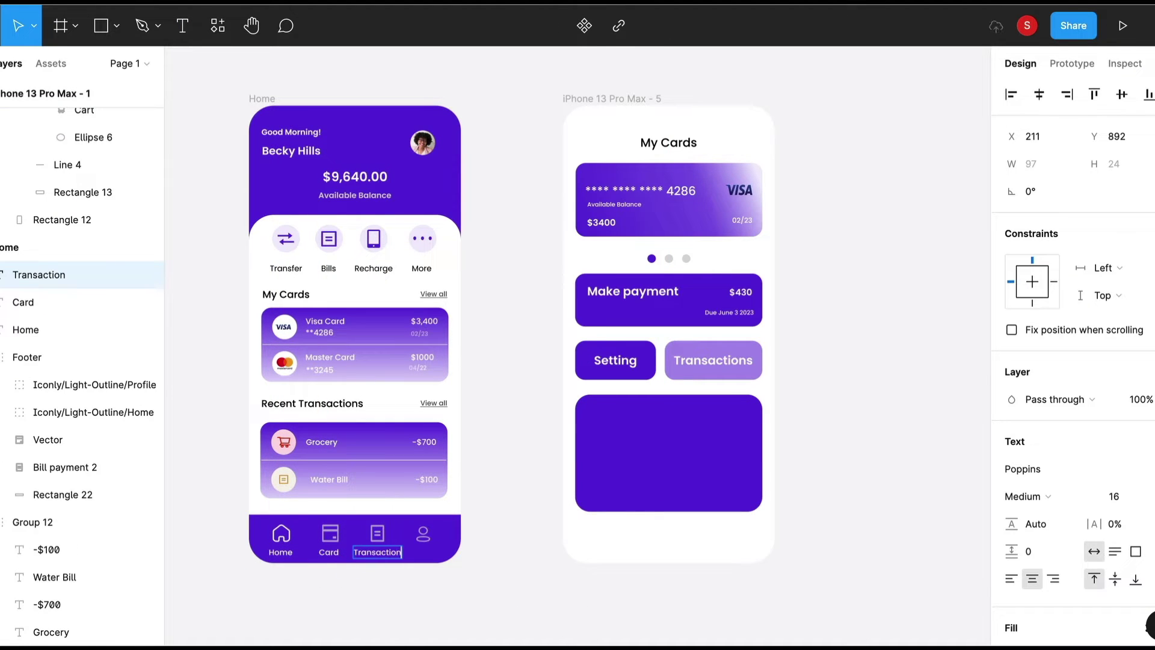
key("ctrl+d")
left_click_drag(382, 554, 432, 558)
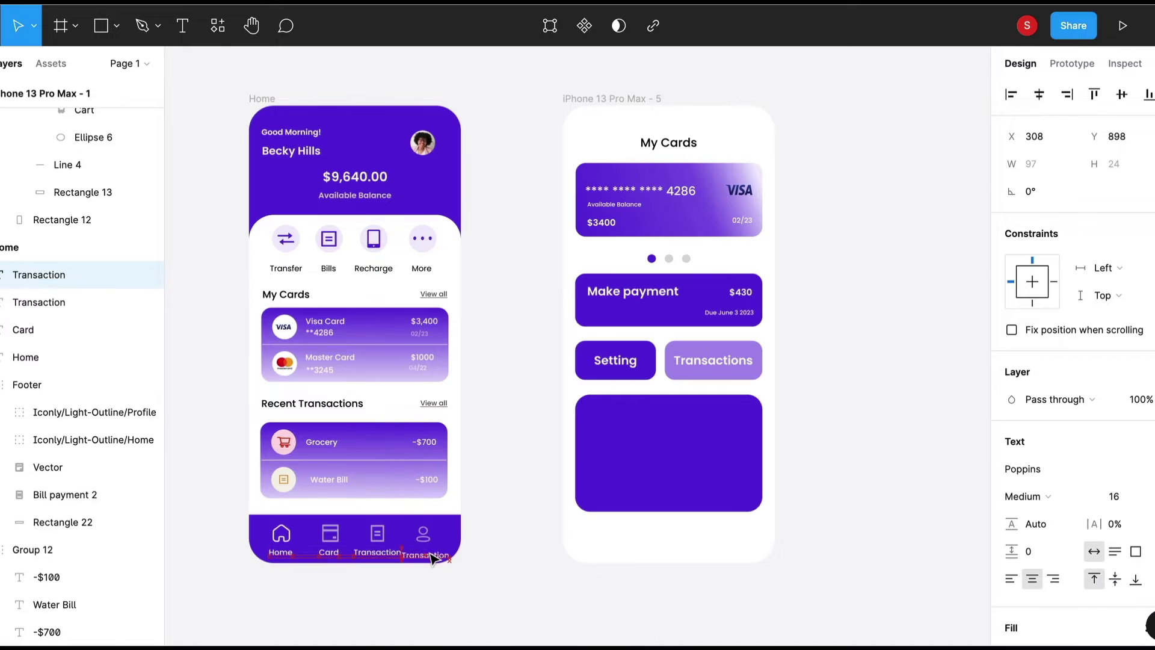
Draw a light circle in the bottom panel and adjust its height.
key("o")
mouse_move(591, 401)
left_mouse_down()
mouse_move(619, 429)
mouse_move(766, 426)
left_mouse_up()
left_click(1113, 163)
type("50")
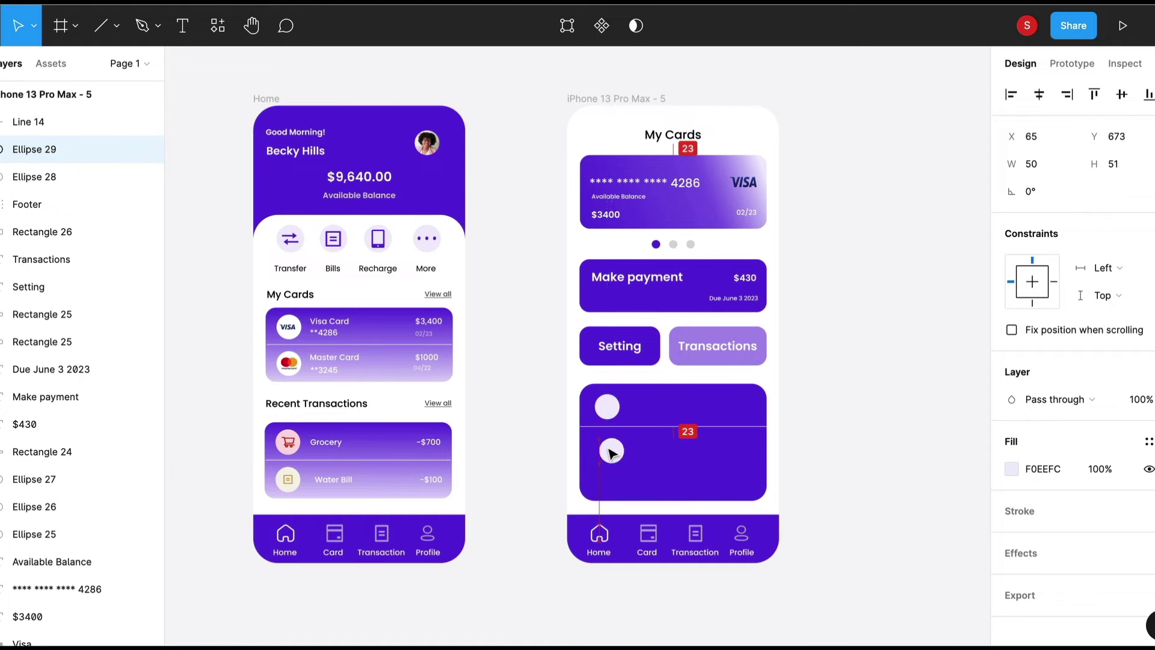
Duplicate the divider line and icon circle to create the third option row.
left_click(662, 426)
key("ctrl+d")
left_click_drag(662, 426, 688, 464)
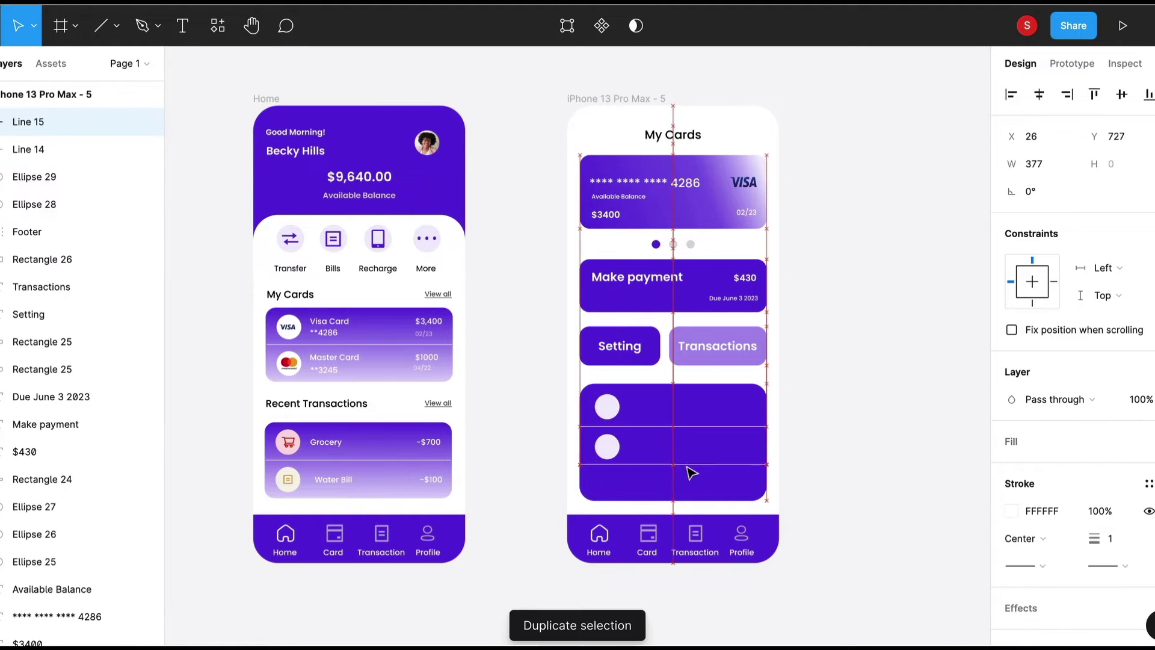
left_click(607, 446)
key("ctrl+d")
left_click_drag(607, 445, 609, 483)
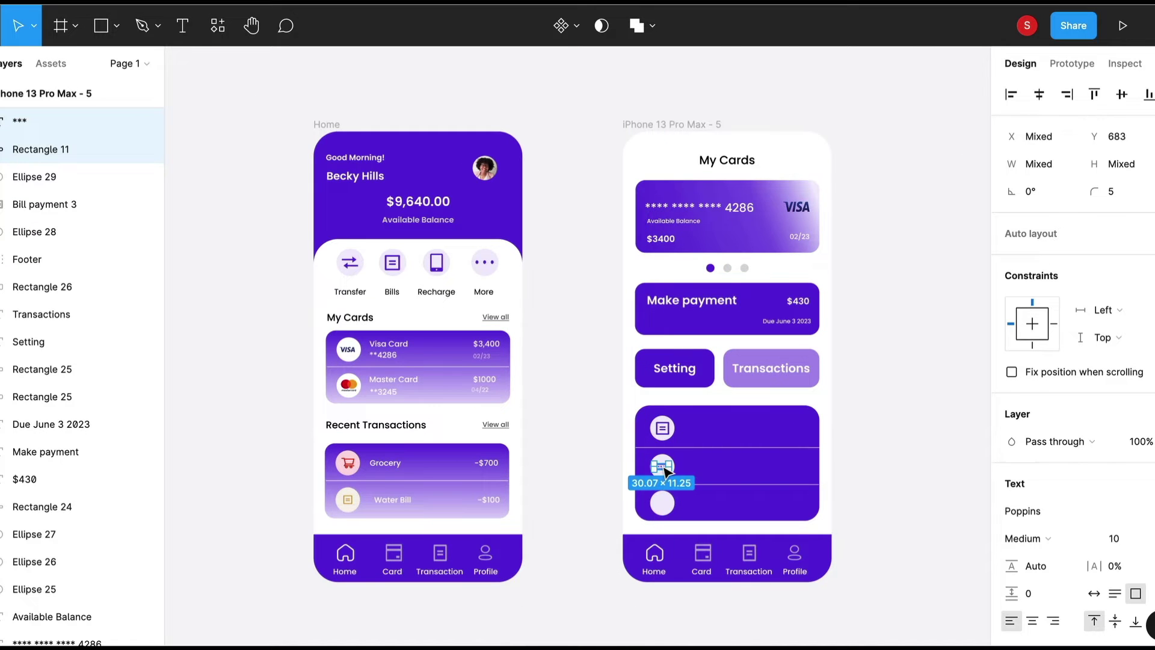
Paste an icon onto the third row's circle.
scroll(666, 472, "up", 3)
scroll(692, 480, "down", 5)
scroll(568, 605, "up", 1)
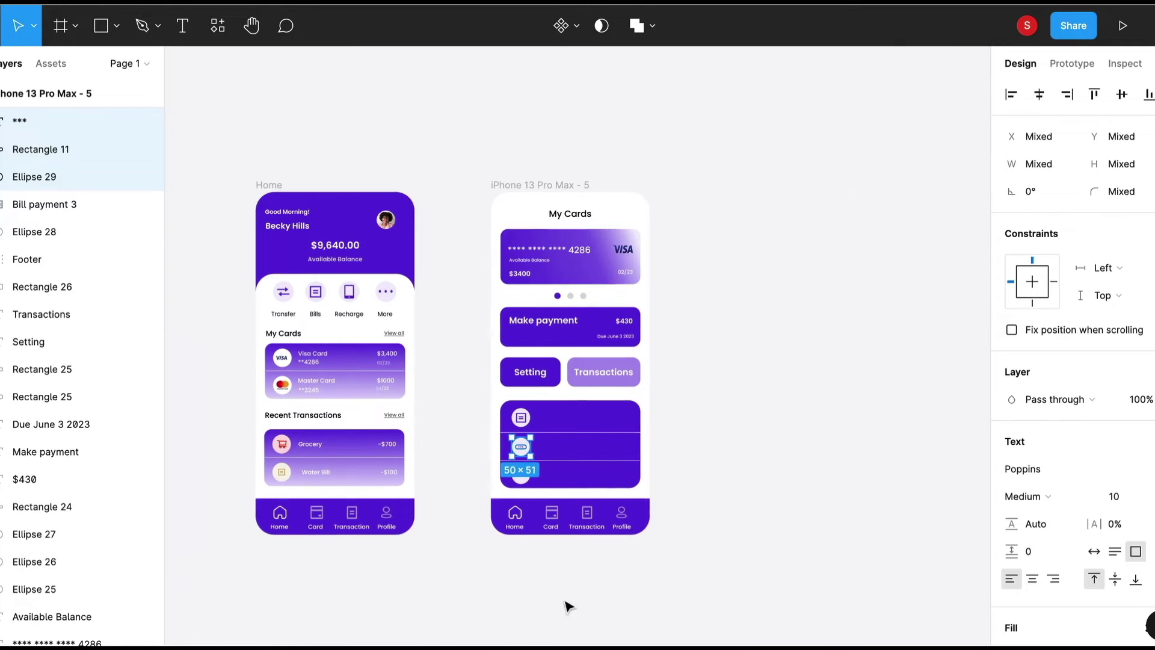
scroll(568, 606, "up", 3)
scroll(516, 335, "up", 2)
left_click(356, 472)
key("ctrl+v")
Add the View Statement label beside the first row's icon.
key("t")
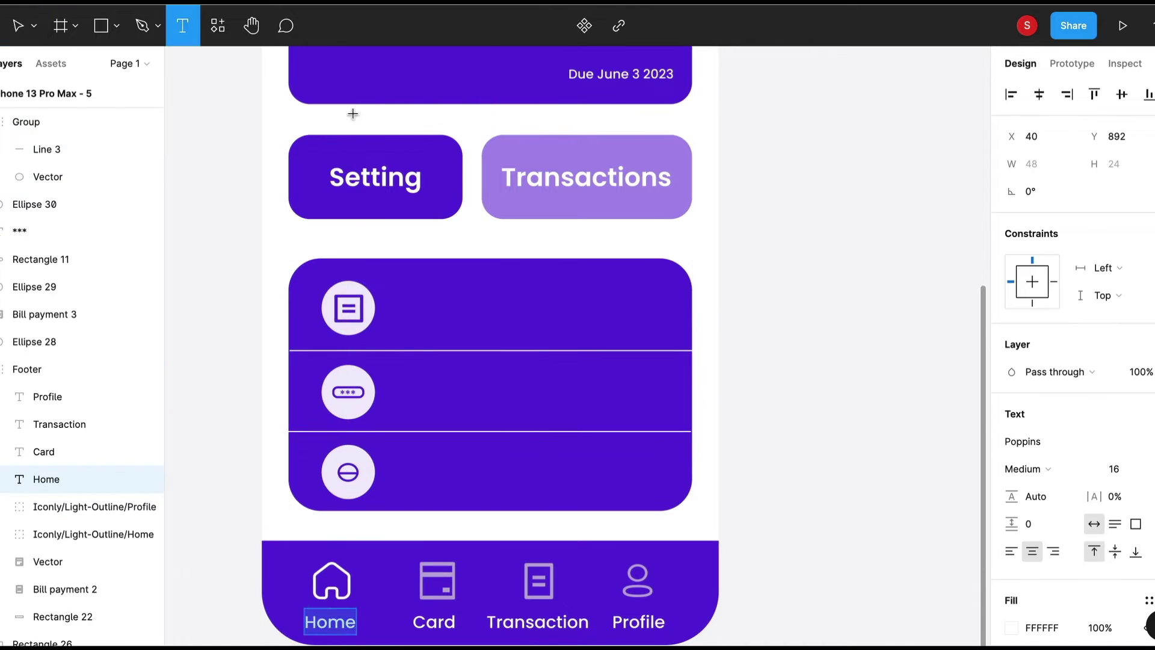
left_click(388, 318)
type("View")
key("Escape")
left_click_drag(464, 325, 513, 317)
Add the Change Pin label and position Remove Card beside the third icon.
key("t")
left_click(361, 392)
type("Change Pin")
scroll(748, 474, "left", 2)
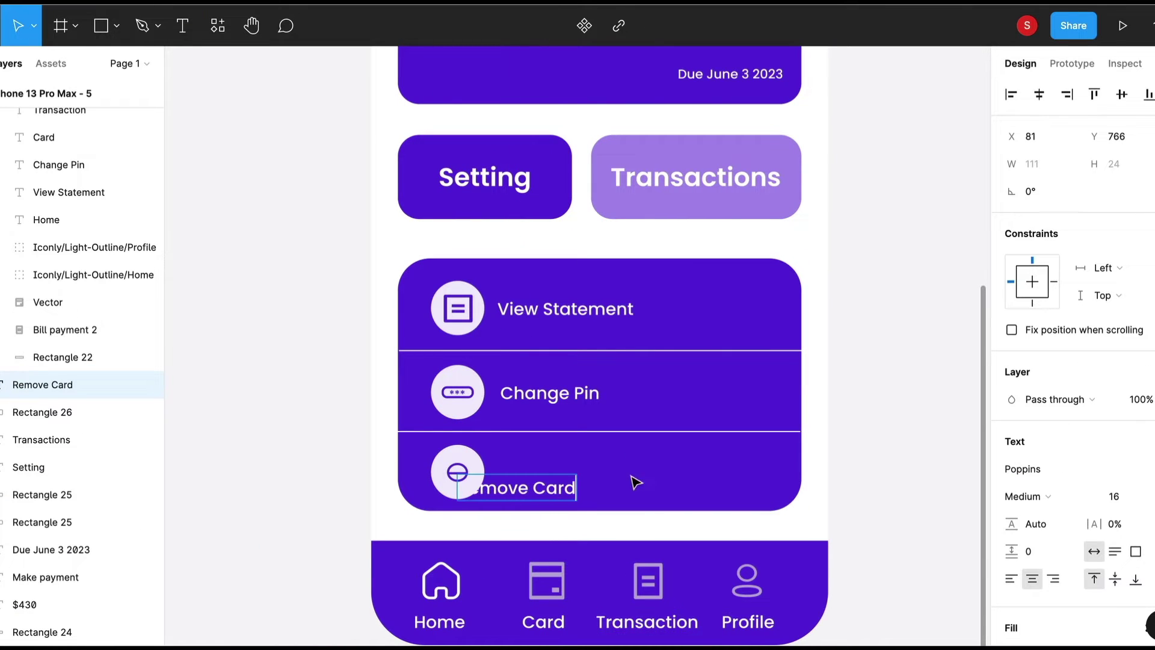
left_click_drag(592, 477, 586, 475)
Paste chevron arrows at the right end of the option rows.
left_click(761, 312)
key("ctrl+v")
left_click_drag(787, 309, 805, 477)
key("Escape")
Rename the second screen's frame to Cards.
key("shift+1")
double_click(607, 129)
type("Cards")
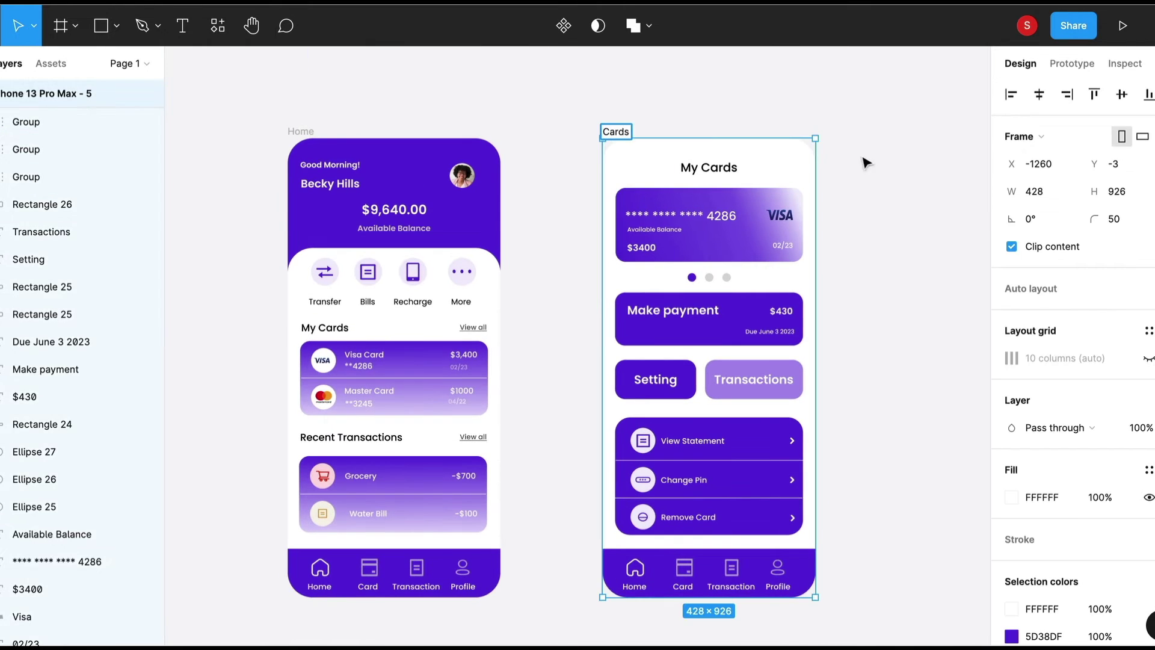
key("Return")
Duplicate the Cards screen, retitle the copy Transactions and delete its VISA card.
key("ctrl+d")
key("Return")
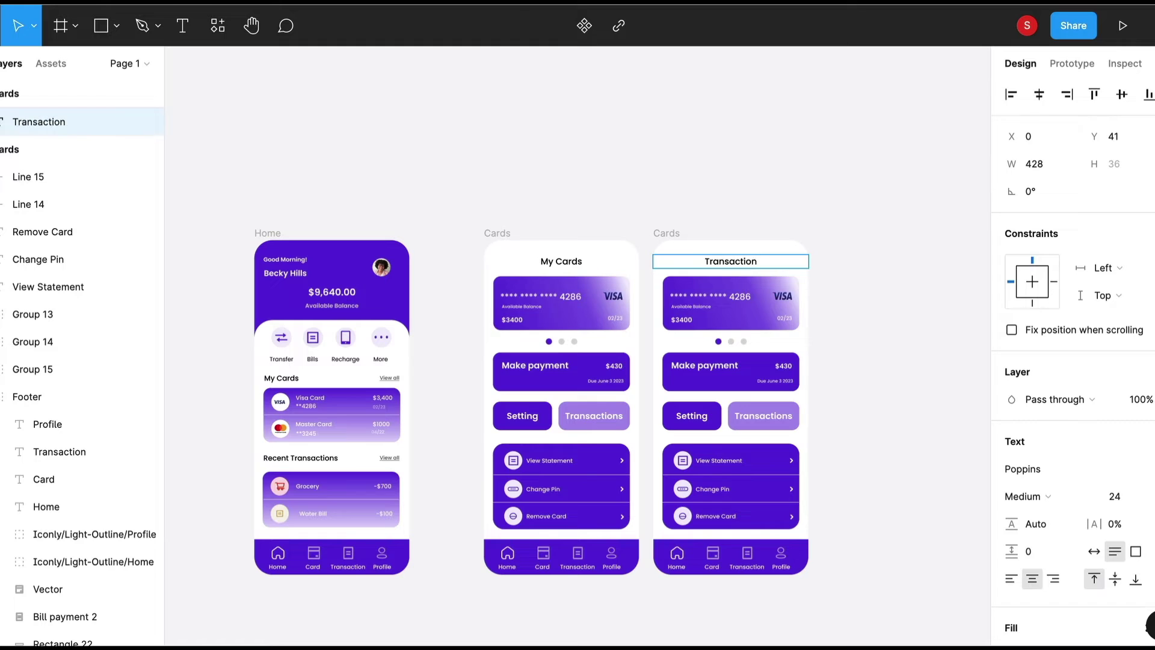
type("s")
key("Escape")
scroll(767, 369, "up", 3)
left_click(722, 240)
key("Delete")
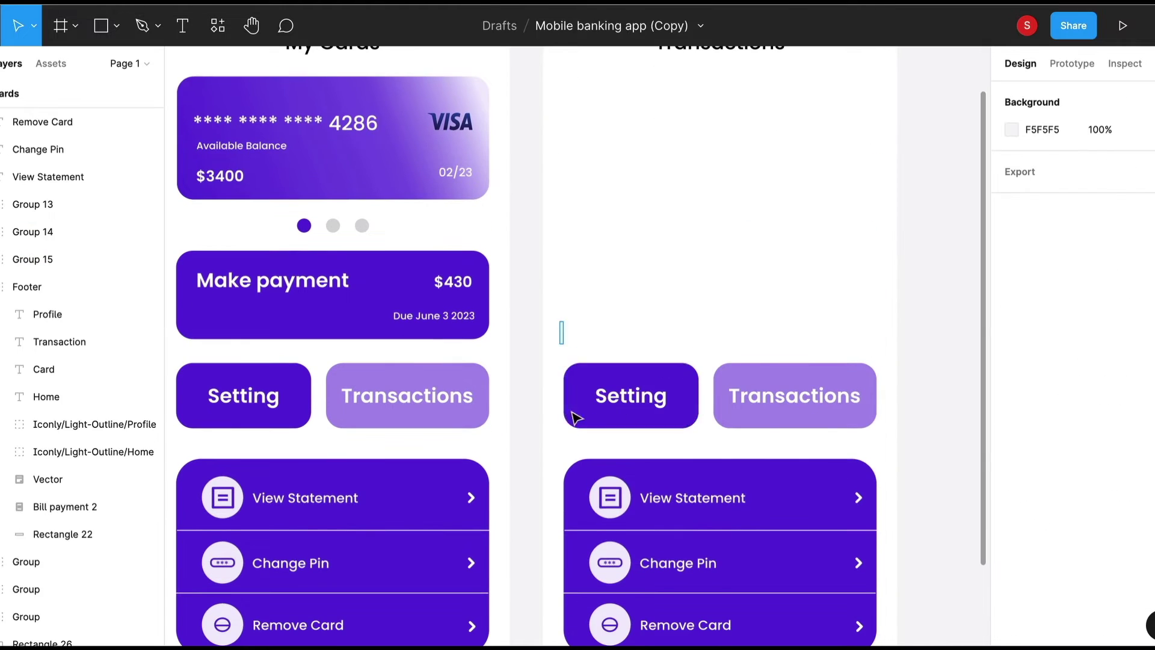
Delete the copy's buttons and option list and rename the frame Transaction.
scroll(571, 328, "down", 3)
left_click_drag(605, 338, 885, 560)
key("Delete")
key("shift+1")
double_click(551, 103)
type("Transaction")
type("t")
Add a Recent Transactions heading under the title and show the layout grid.
left_click(528, 170)
type("Recent")
key("Escape")
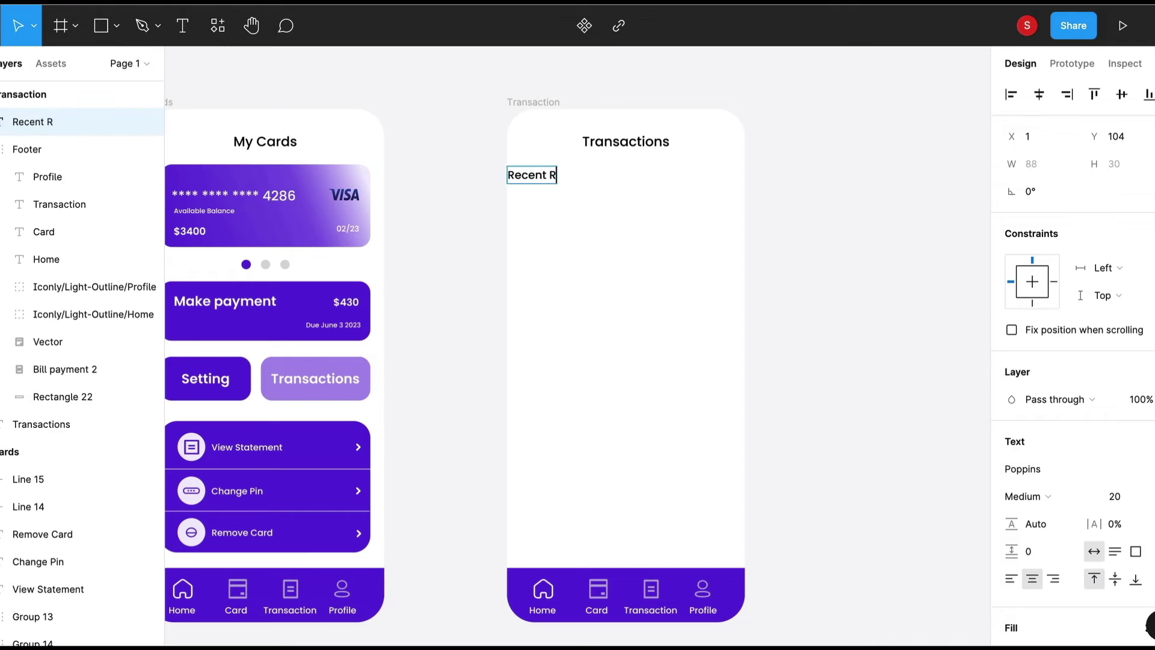
key("Escape")
key("ctrl+shift+4")
Copy the Home screen's View all link beside the Recent Transactions heading.
left_click(601, 176)
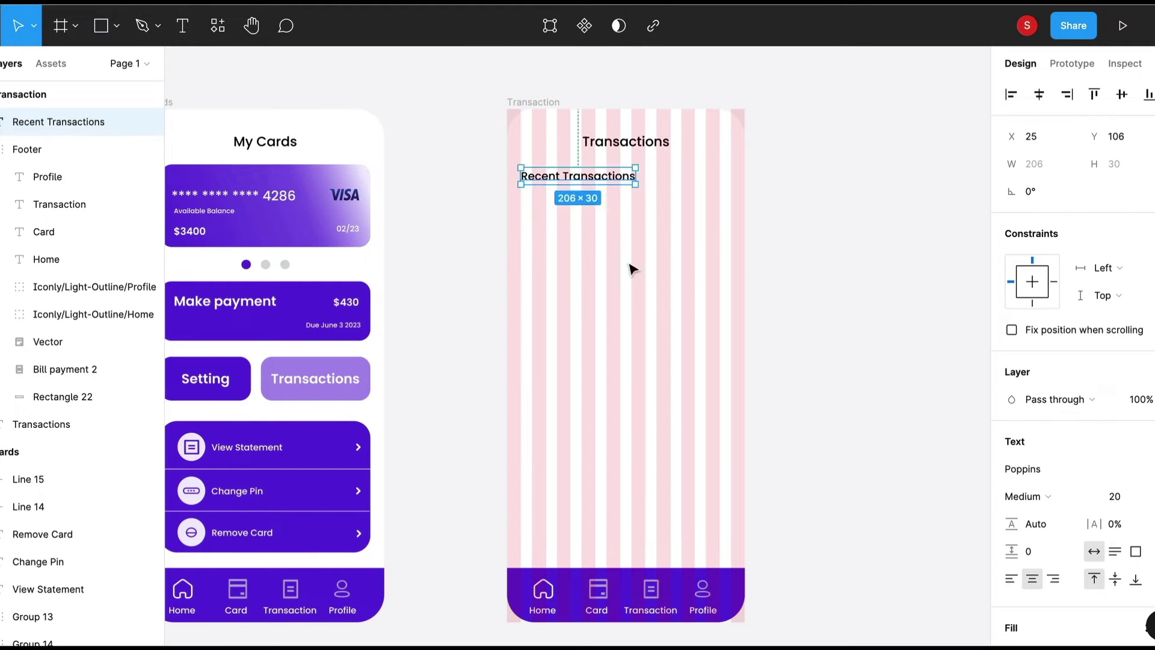
scroll(601, 176, "left", 3)
left_click(280, 330)
left_click_drag(279, 329, 867, 188)
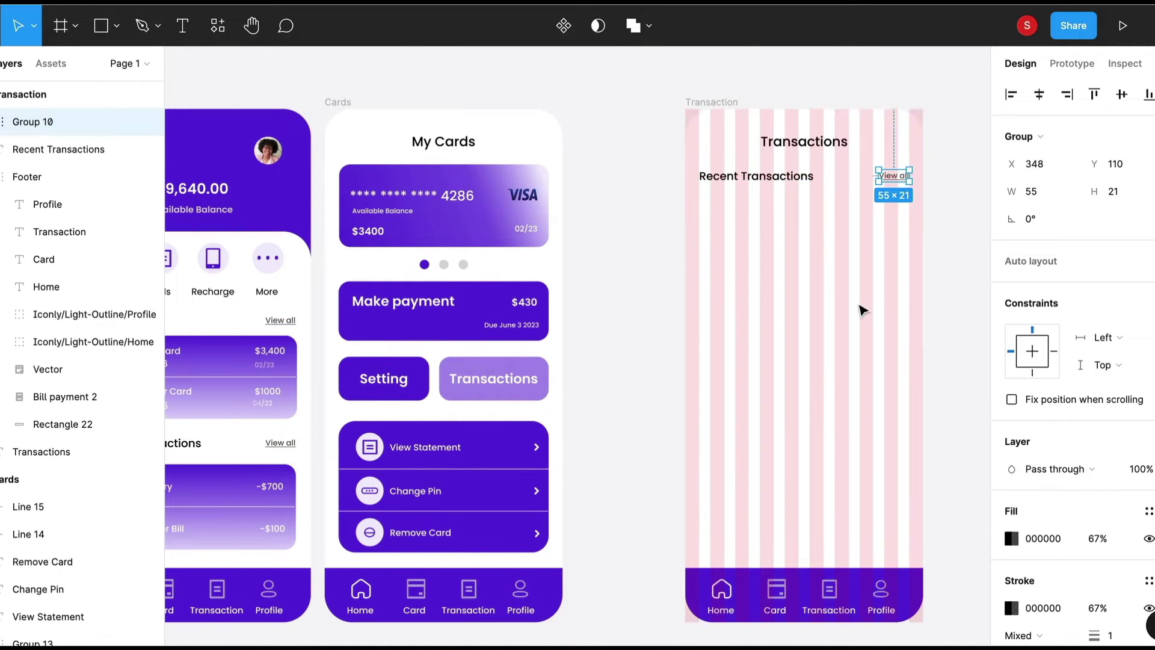
scroll(858, 307, "right", 3)
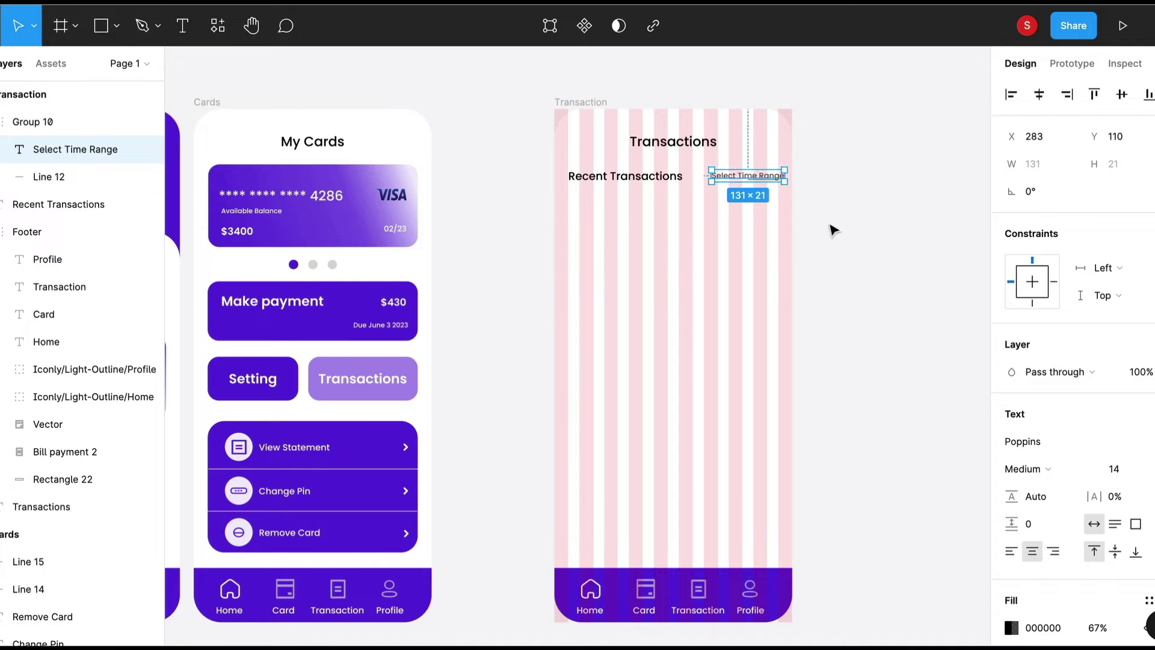
Draw a strip below the heading and split it into three pills with Split Shape.
key("r")
left_click_drag(562, 233, 774, 271)
right_click(734, 253)
left_click(962, 162)
left_click(603, 428)
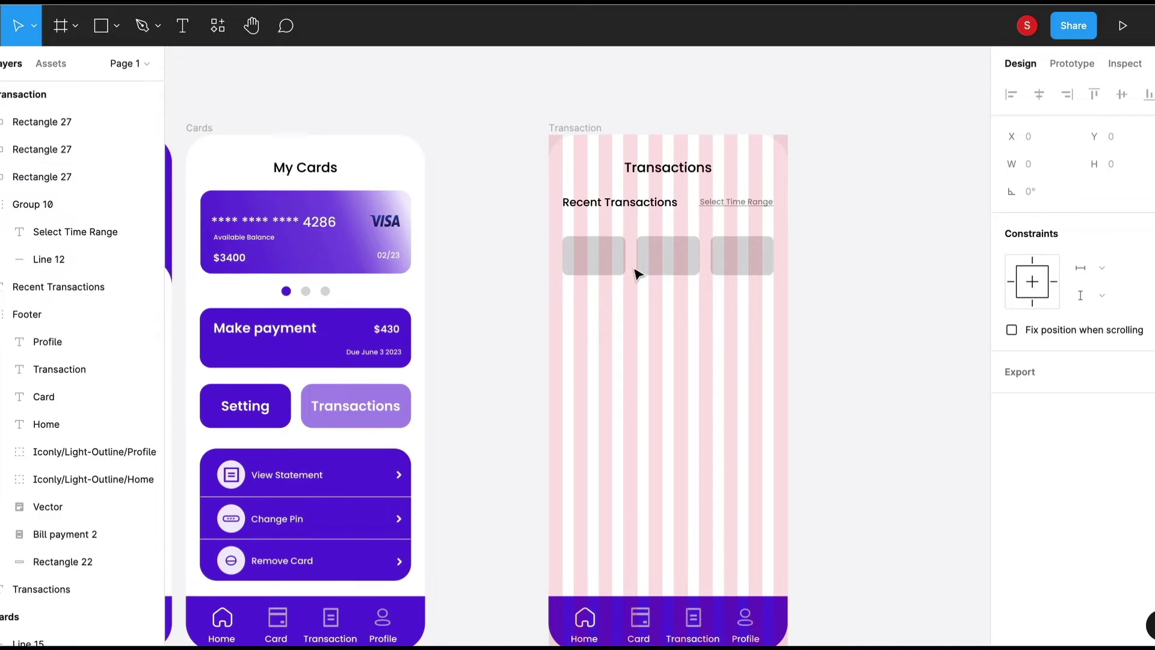
Fill the first pill purple and the other two light purple.
left_click(593, 256)
left_click(1011, 469)
left_click(668, 256)
left_click(742, 256, "shift")
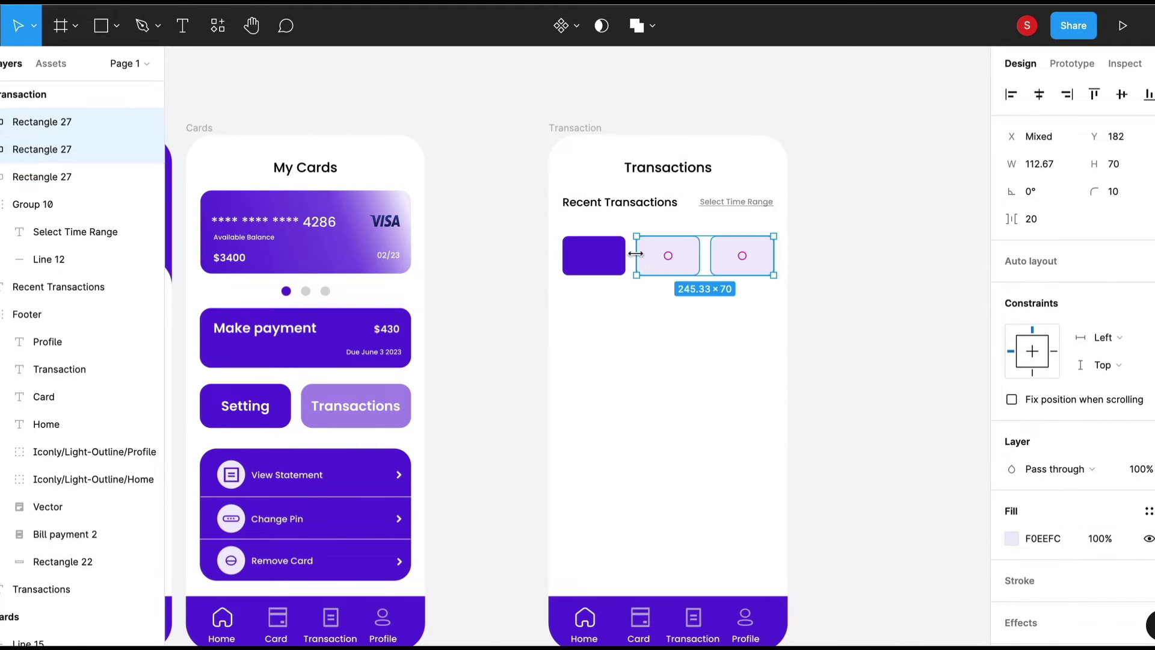
key("t")
left_click(661, 266)
Label the pills All, Income and Expense, then draw a large panel below them.
left_click(1131, 497)
left_click(1114, 475)
left_click(593, 265)
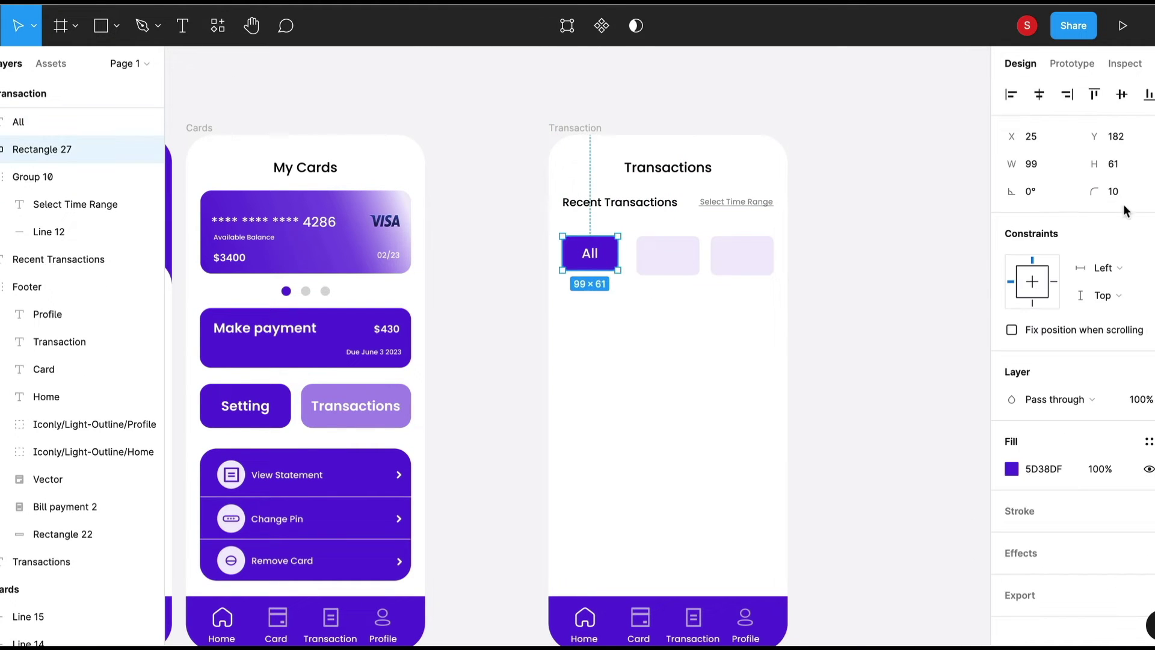
left_click(668, 256)
key("t")
left_click(584, 255)
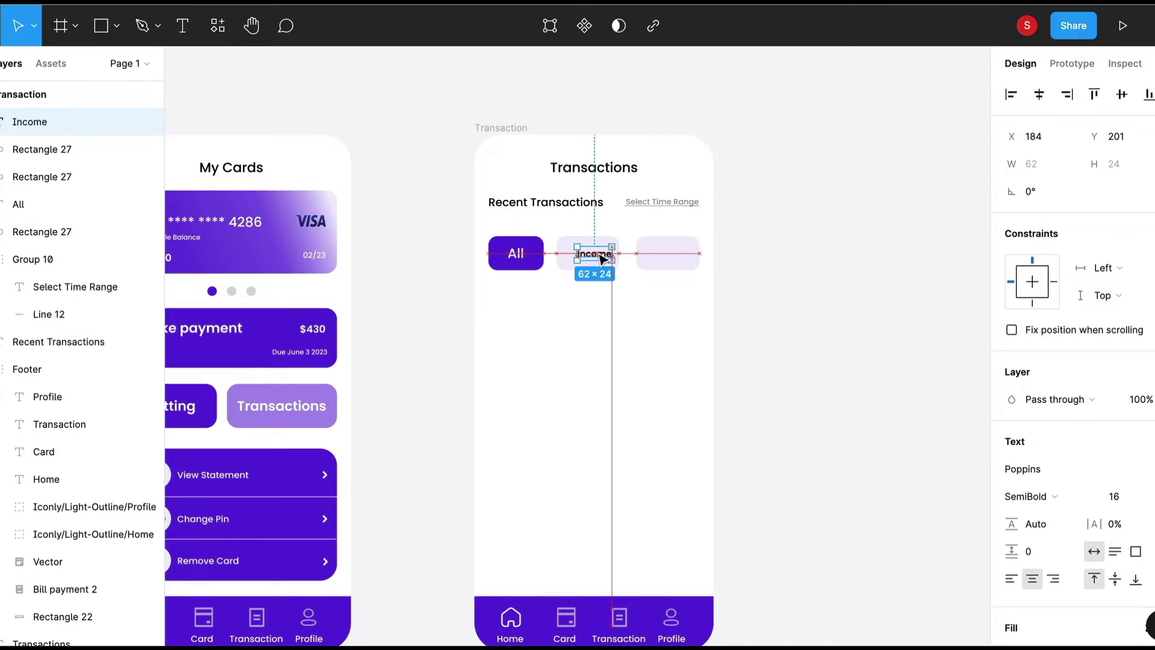
left_click(662, 253)
type("tExpense")
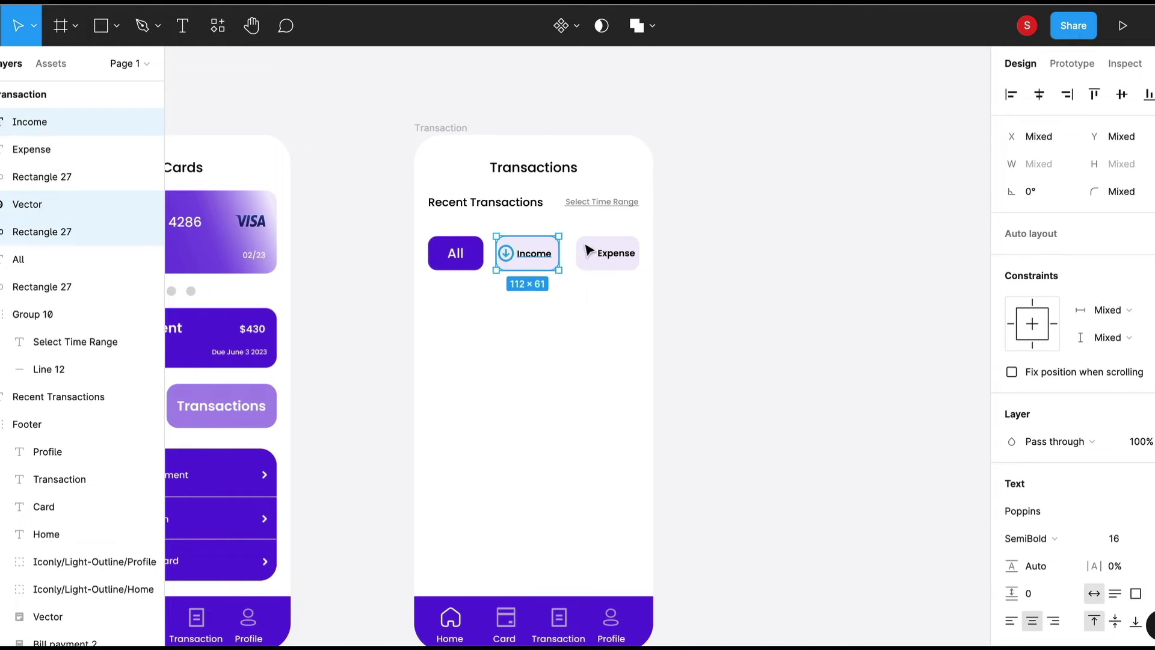
left_click_drag(598, 292, 791, 402)
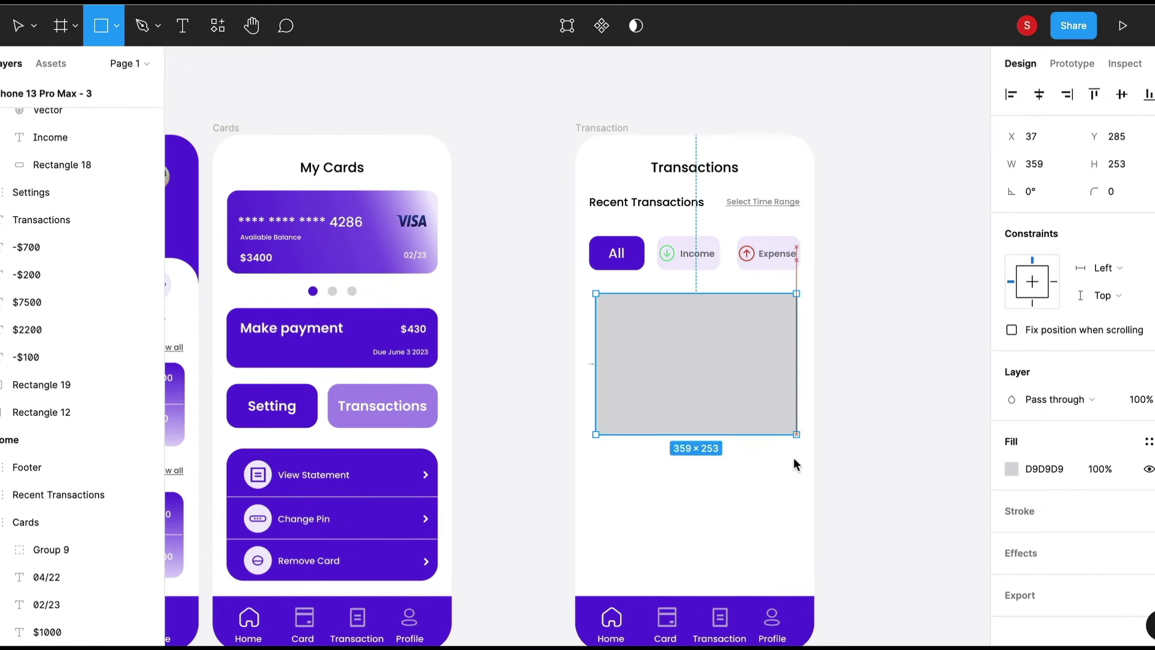
Draw a 57-high circle with a divider line and repeat the row down the panel.
left_click(913, 394)
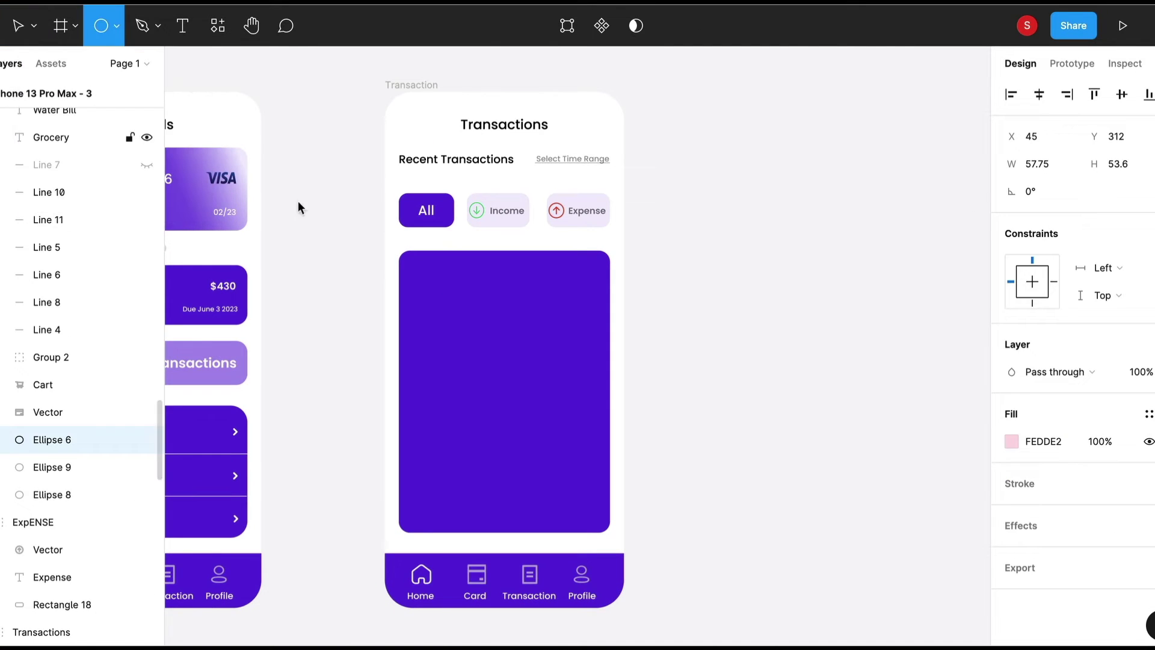
mouse_move(420, 271)
left_mouse_down()
mouse_move(445, 297)
mouse_move(587, 315)
left_mouse_up()
type("7")
key("Return")
key("l")
scroll(590, 313, "up", 1)
left_click(596, 291, "shift")
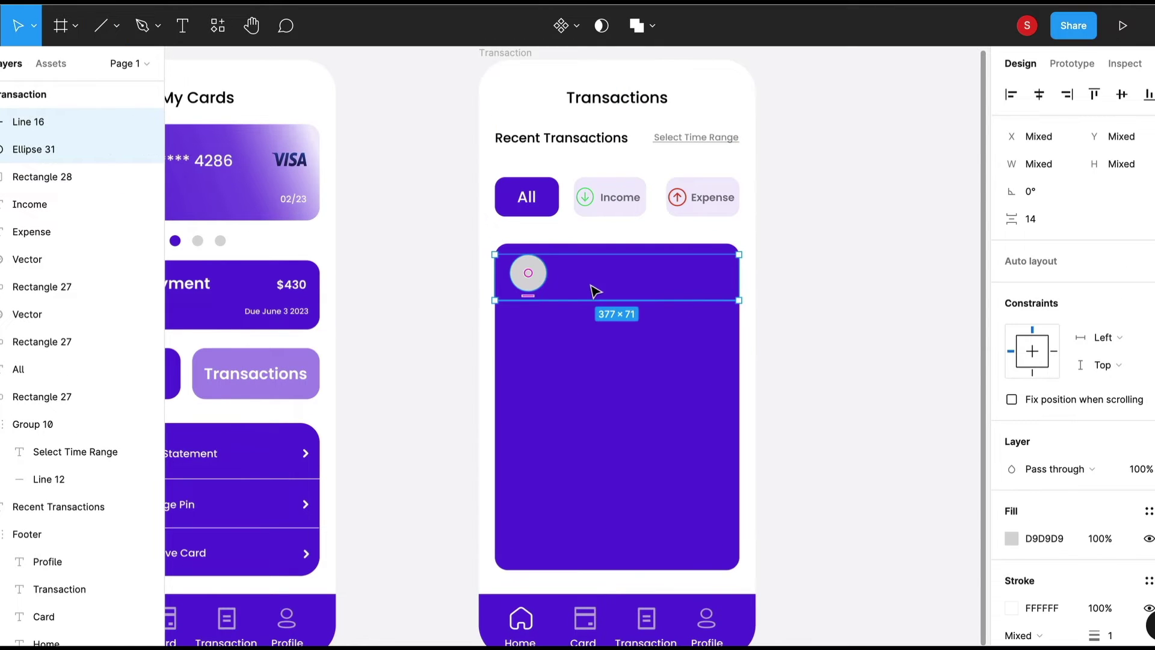
key("ctrl+d")
key("ctrl+d")
key("ctrl+d")
key("ctrl+d")
Build the Grocery row: pale pink circle, cart icon, Grocery label and -$700 amount.
left_click(551, 273)
left_click(1011, 469)
left_click(825, 599)
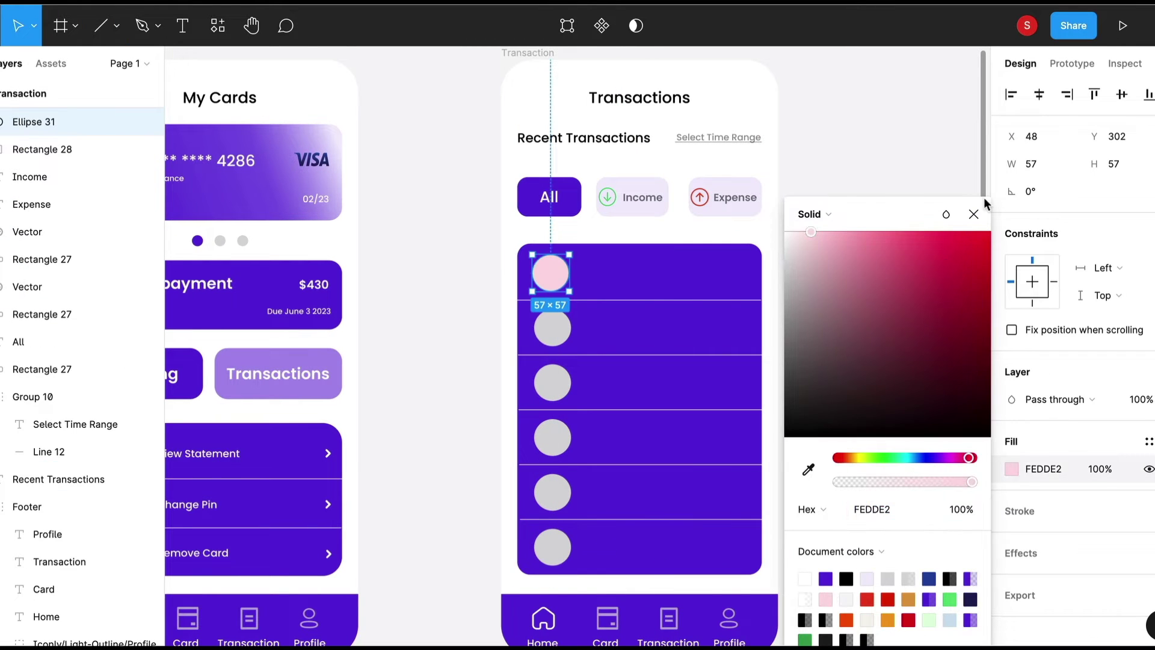
key("ctrl+v")
key("t")
left_click(589, 273)
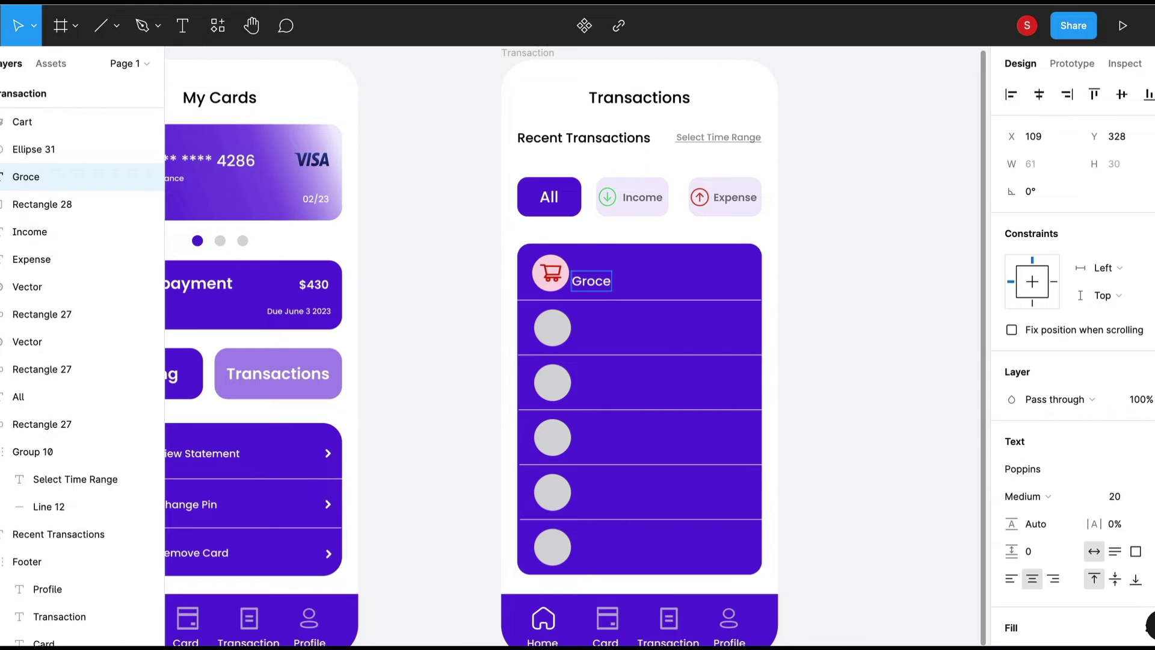
key("ctrl+d")
left_click_drag(605, 277, 722, 278)
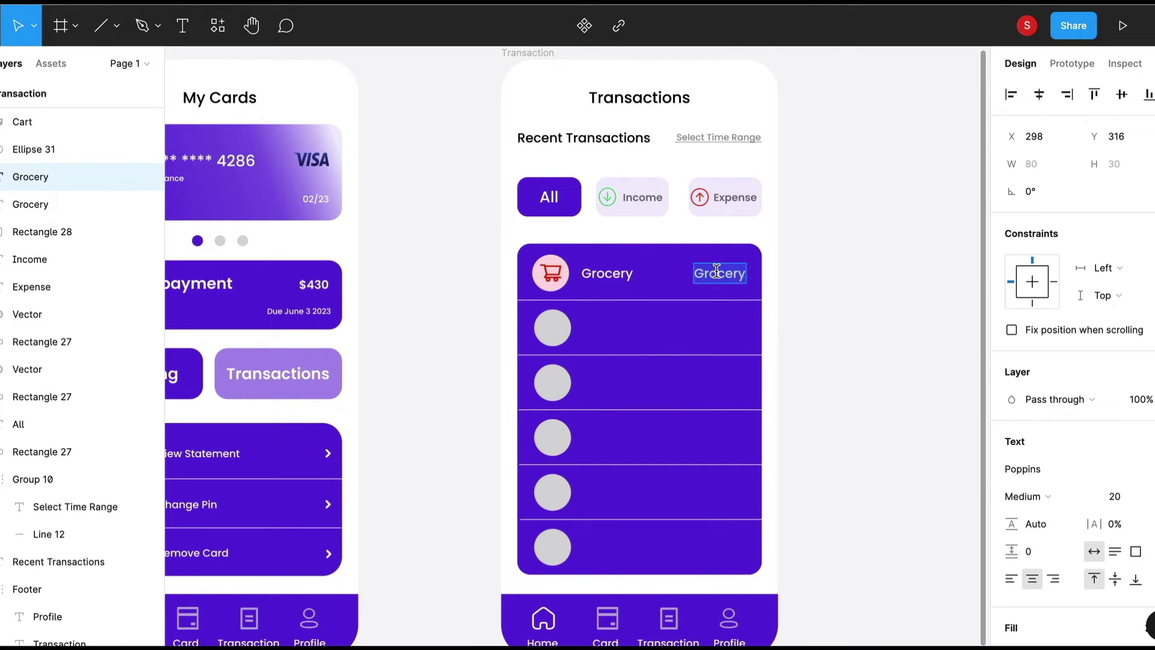
left_click(552, 328)
Fill the second row's circle light green and the third light blue.
left_click(1012, 468)
left_click(553, 382)
left_click(1011, 469)
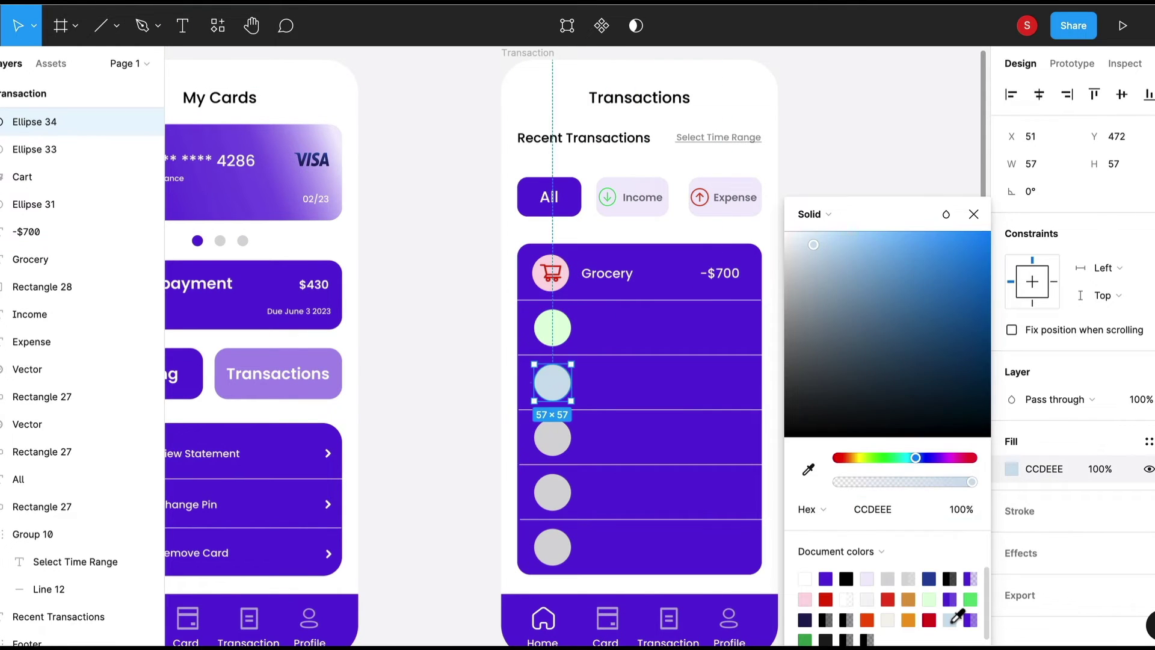
scroll(437, 344, "right", 3)
left_click(424, 330)
Add the transfer icon, Fund Transfer label and $2200 amount, then select the fourth circle's fill.
key("ctrl+v")
key("t")
left_click(438, 328)
type("Fund T")
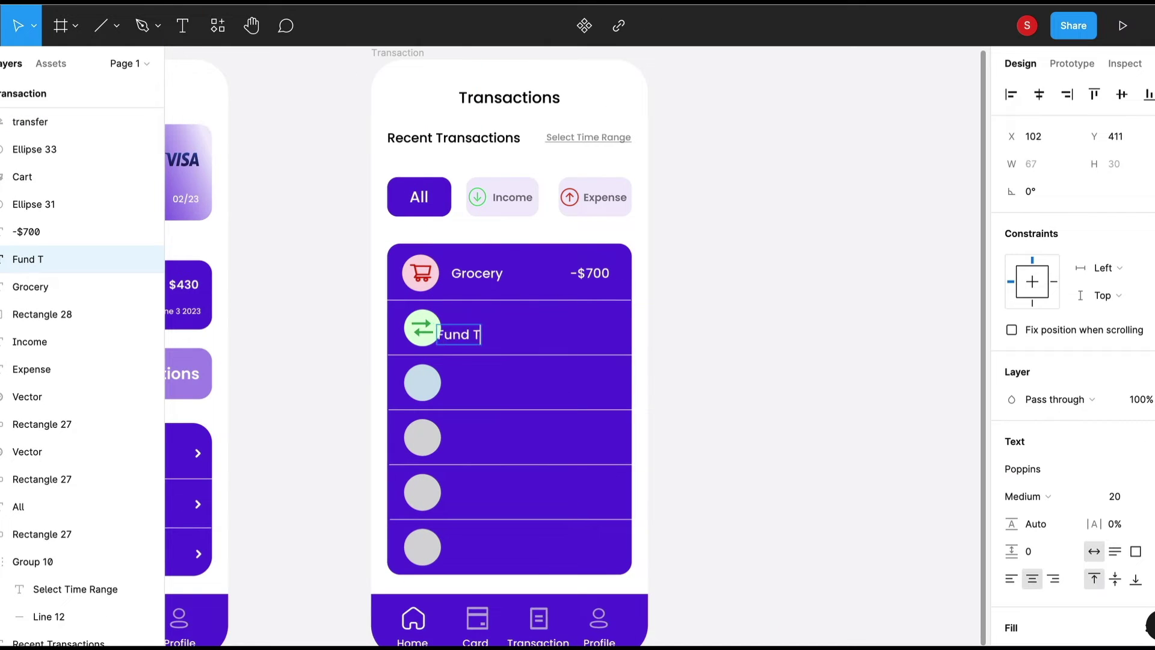
left_click_drag(525, 331, 600, 323)
key("ctrl+d")
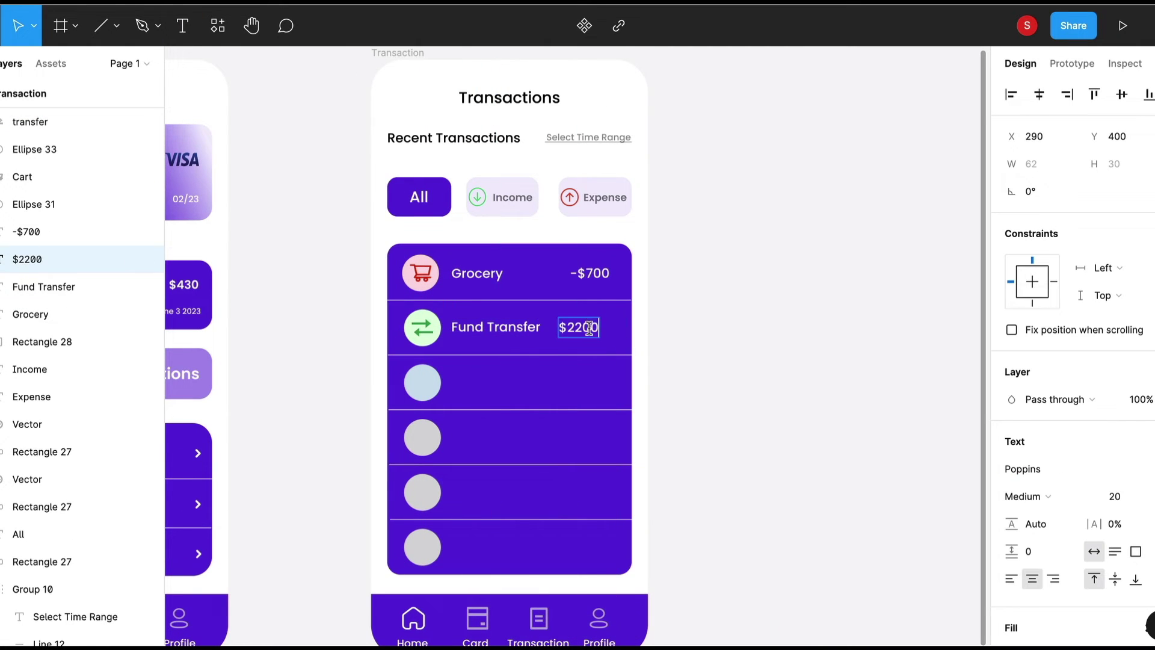
left_click(423, 438)
left_click(1012, 469)
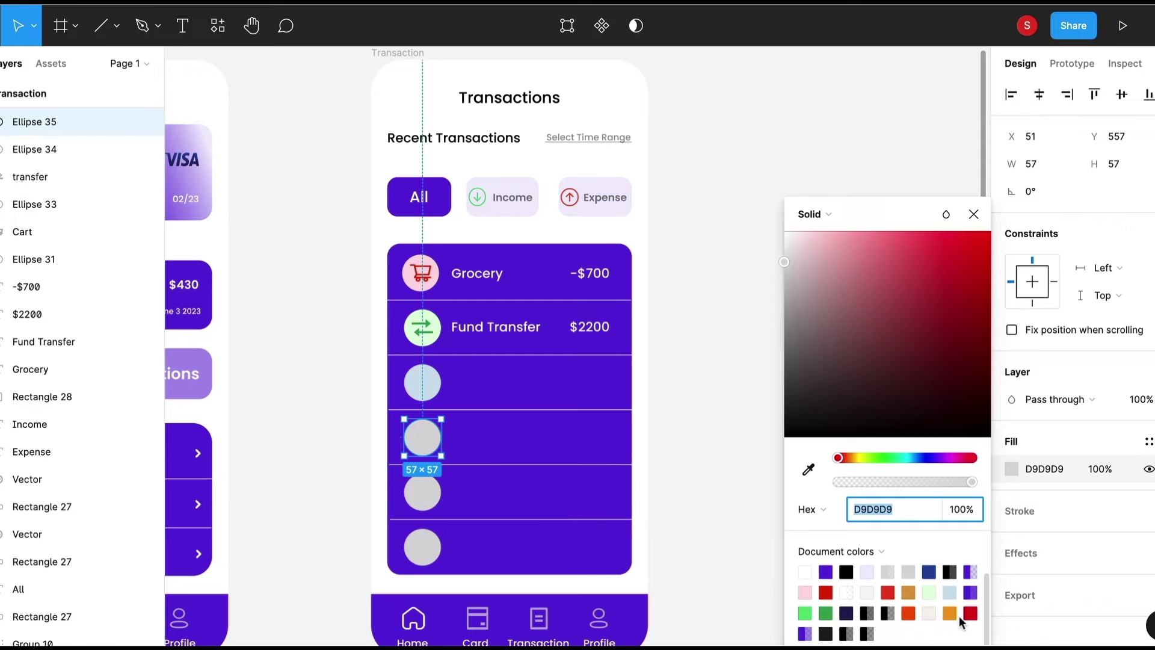
Colour the Salary circle orange and add its $7500 amount at the row's end.
left_click(950, 613)
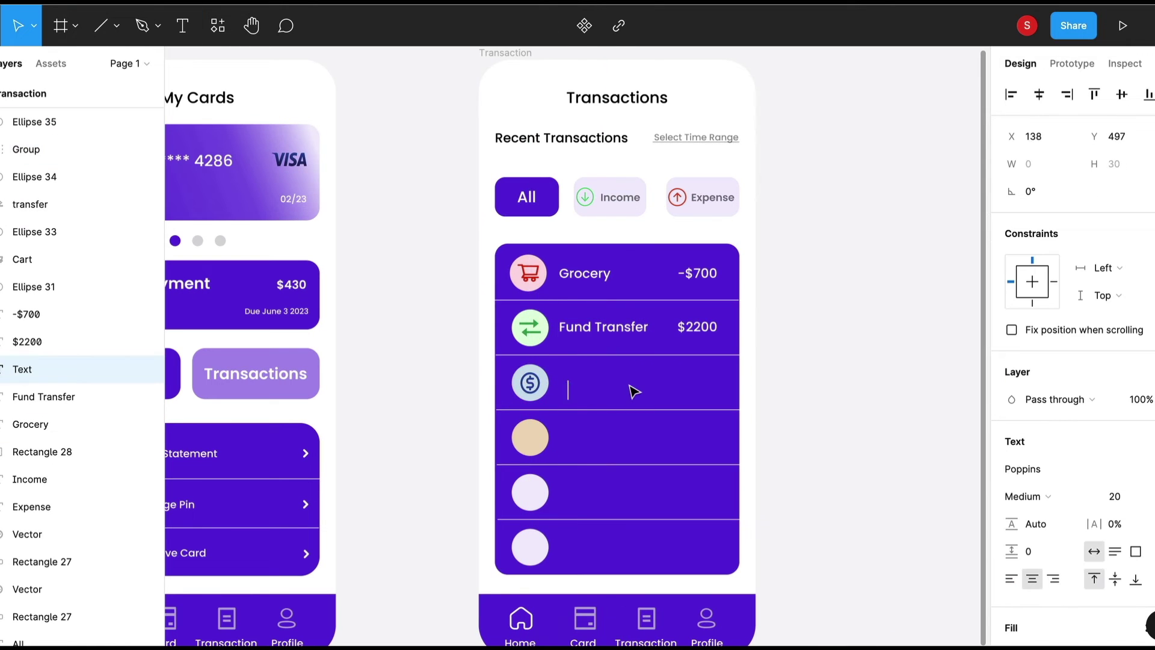
key("ctrl+d")
left_click_drag(575, 392, 696, 383)
double_click(700, 381)
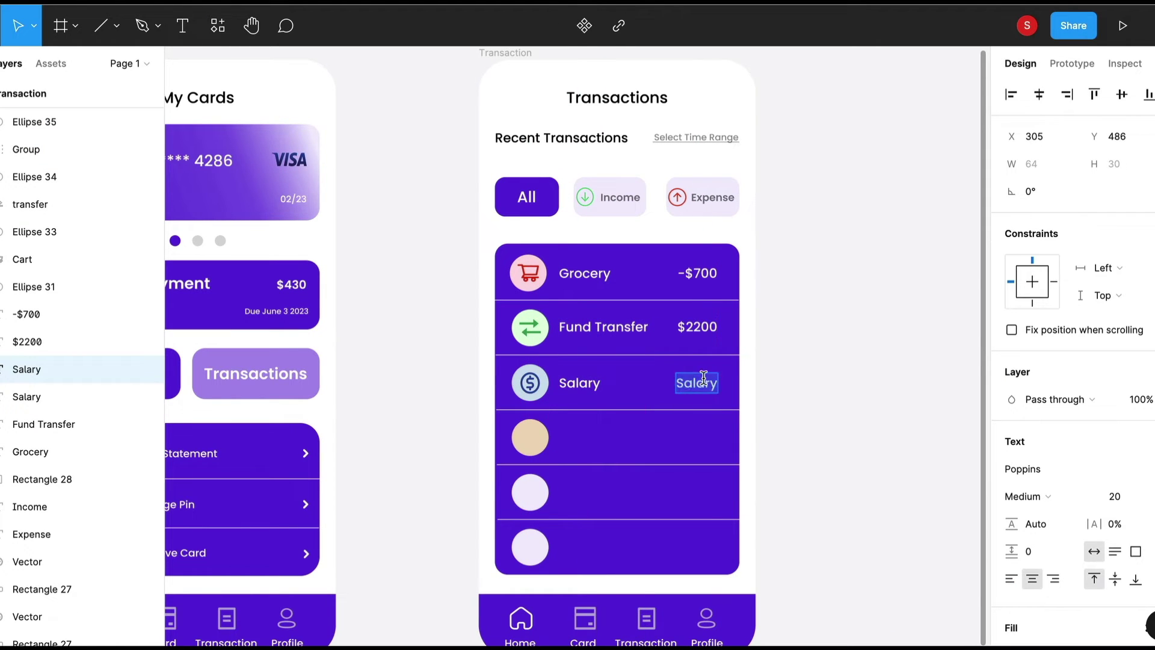
key("Escape")
Build the fourth row: bill icon, 'Water Bill' label and -$100 amount.
left_click(530, 438)
key("ctrl+v")
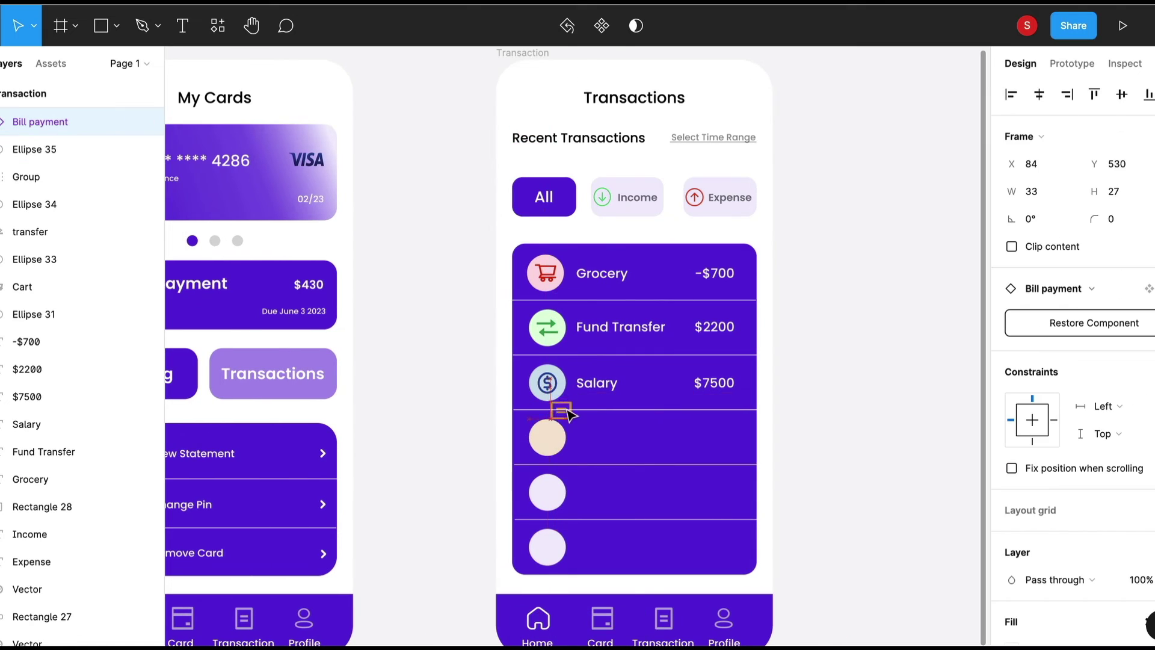
left_click(597, 383)
key("ctrl+d")
key("Return")
type("Water")
mouse_move(597, 383)
left_mouse_down()
mouse_move(530, 437)
mouse_move(642, 441)
left_mouse_up()
type(" Bill")
key("ctrl+d")
double_click(647, 437)
type("-$100")
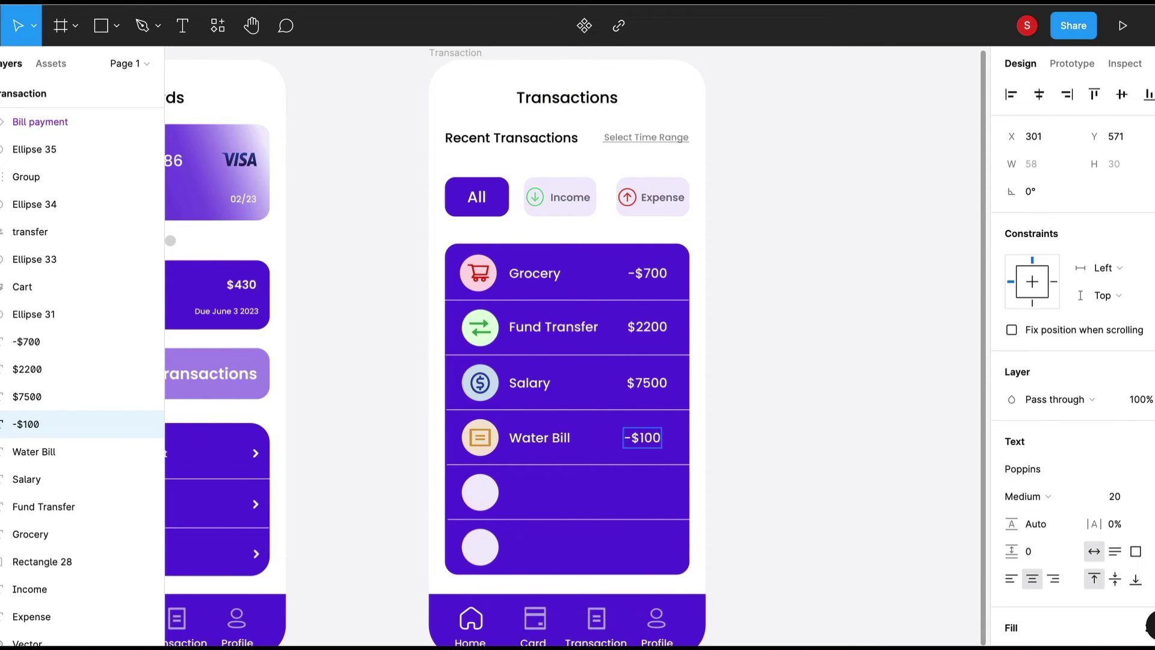
Build the fifth row: card icon, 'Card Payment' label and -$200 amount.
key("ctrl+v")
left_click_drag(481, 304, 497, 493)
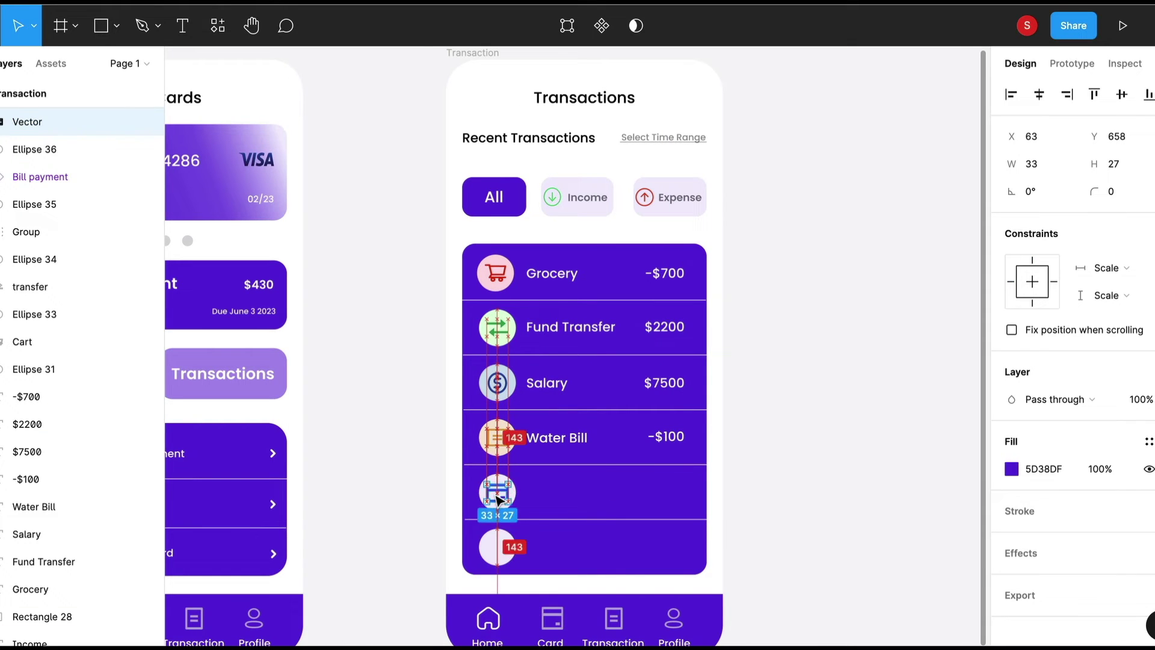
key("t")
left_click(523, 498)
type("Card Payment")
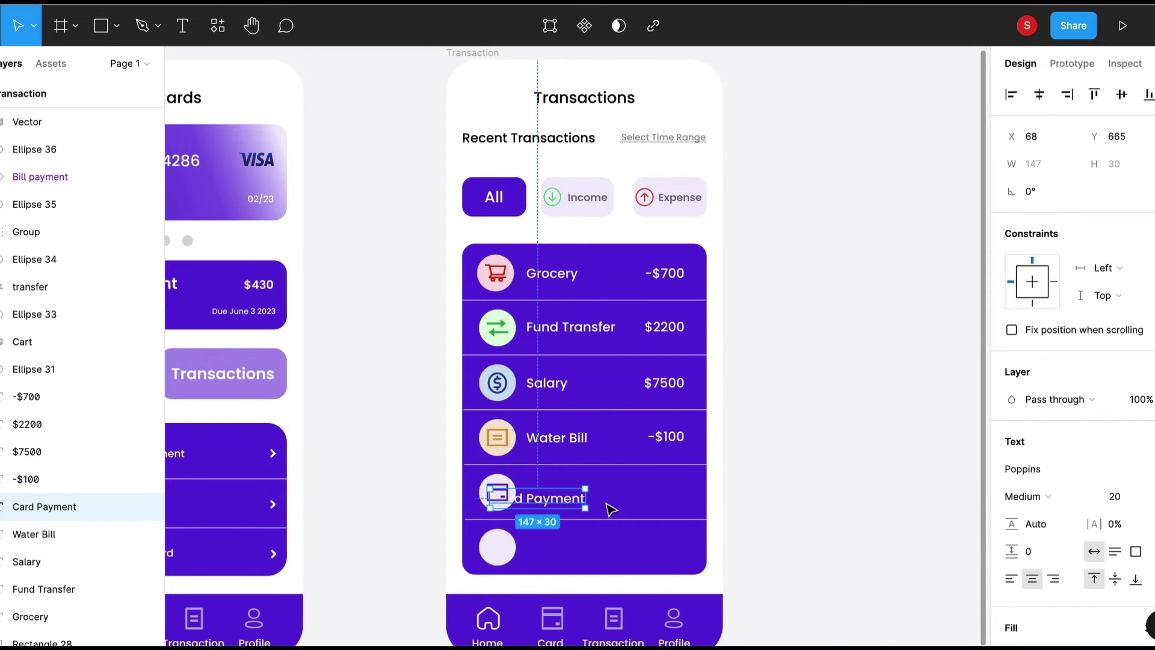
key("ctrl+d")
left_click_drag(593, 498, 711, 495)
type("-$200")
key("Escape")
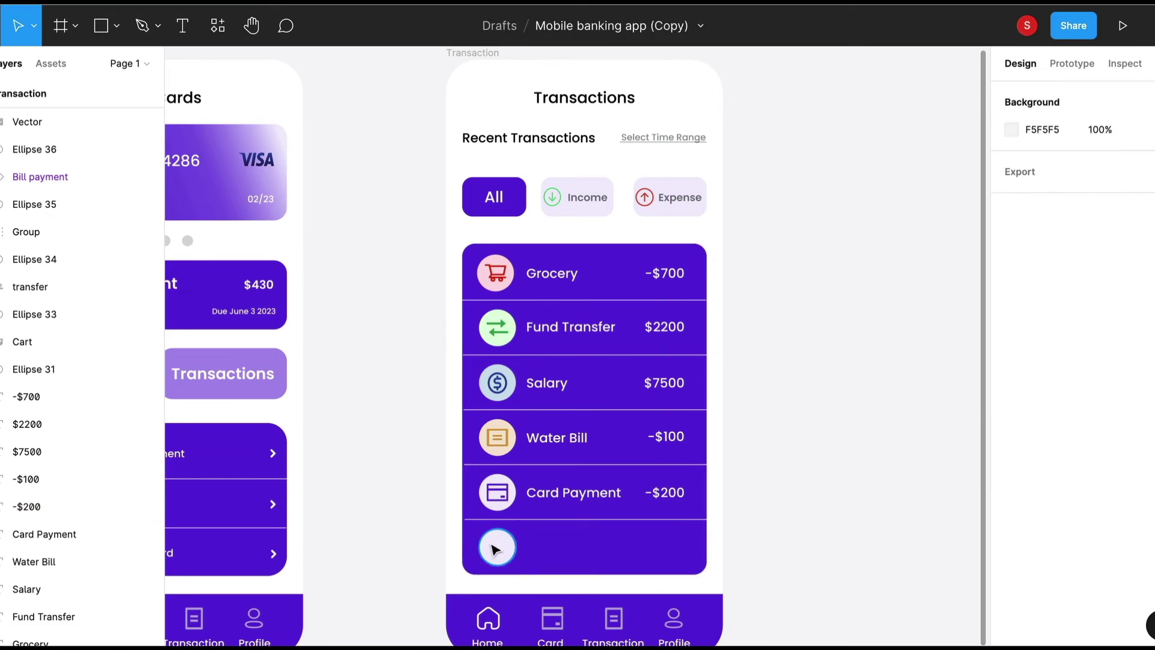
Build the last row: mobile phone icon, 'Mobile Bill' label and -$153 amount.
scroll(599, 301, "left", 3)
key("ctrl+v")
left_click_drag(598, 83, 626, 546)
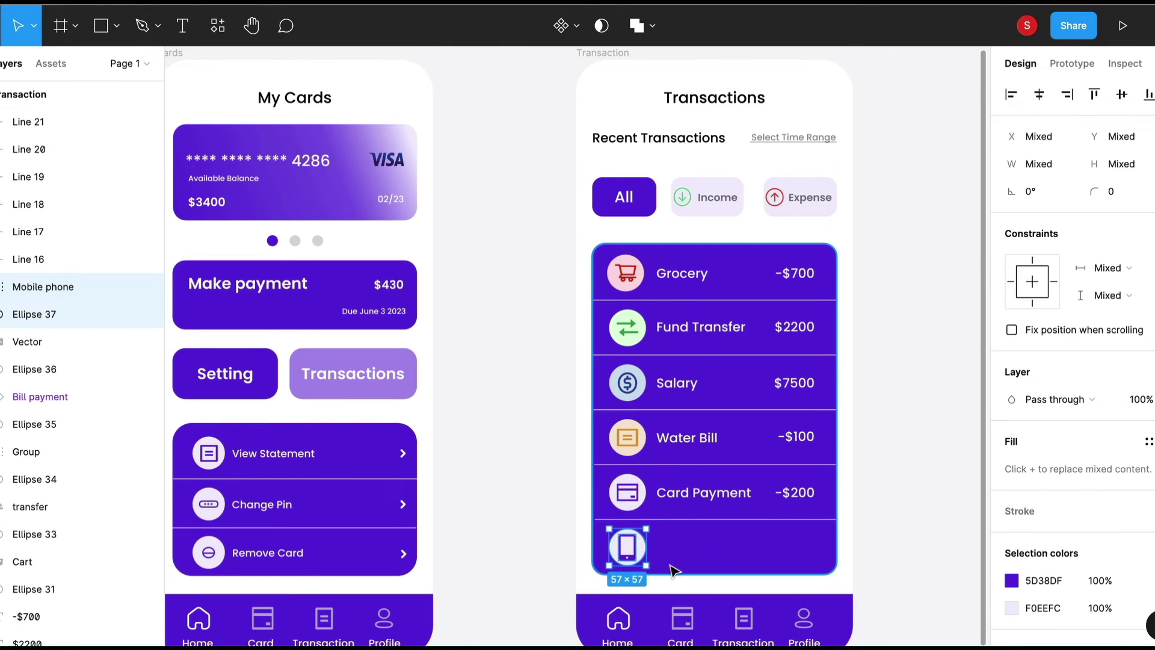
scroll(727, 552, "down", 1)
left_click(692, 471)
left_click(183, 26)
left_click(634, 530)
type("Mobile Bill")
scroll(661, 361, "right", 3)
mouse_move(609, 503)
left_mouse_down()
mouse_move(633, 497)
mouse_move(703, 526)
left_mouse_up()
key("ctrl+d")
key("Return")
type("-$153")
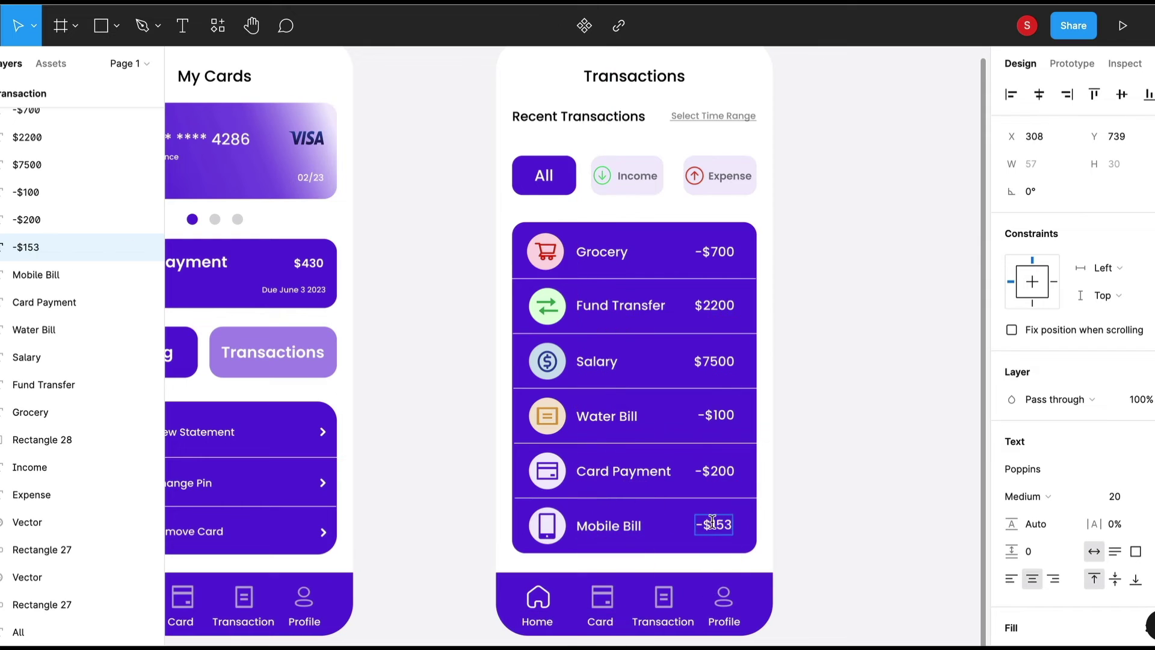
key("Escape")
Duplicate the Transactions screen, delete its filters and list, and begin retitling it 'Transfer'.
scroll(635, 361, "down", 3)
left_click(568, 165)
key("ctrl+d")
left_click_drag(526, 208, 691, 482)
key("Delete")
double_click(601, 166)
type("Transfer")
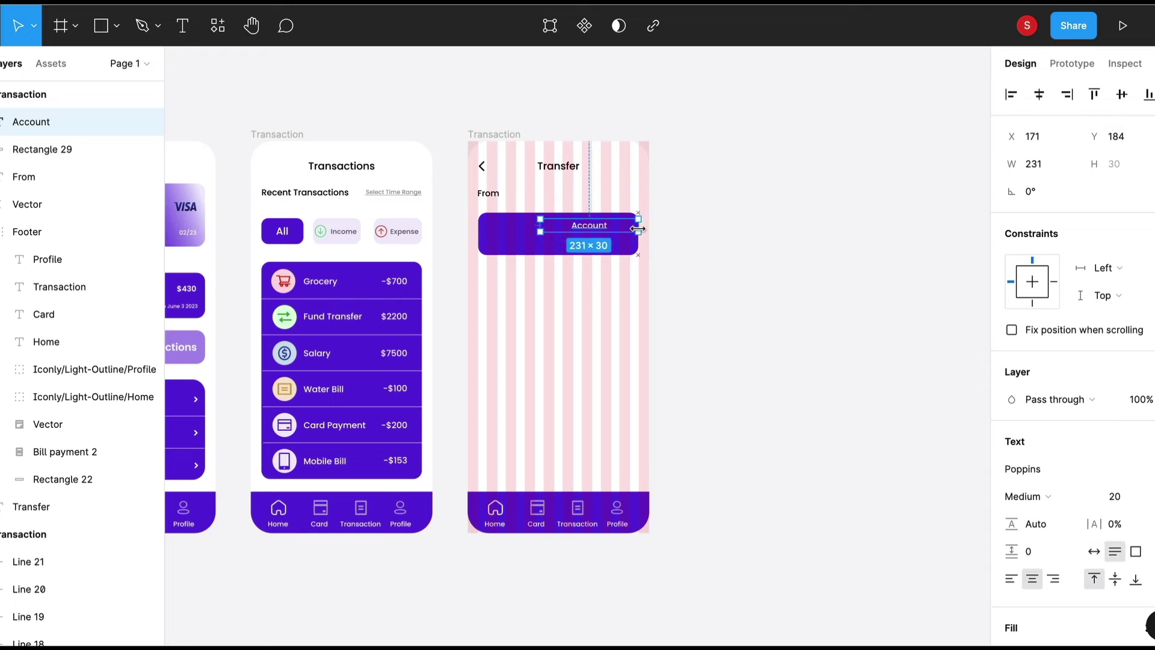
Place a copy of the Account text and draw an underline beneath the $0.00 amount.
left_click_drag(592, 238, 589, 248)
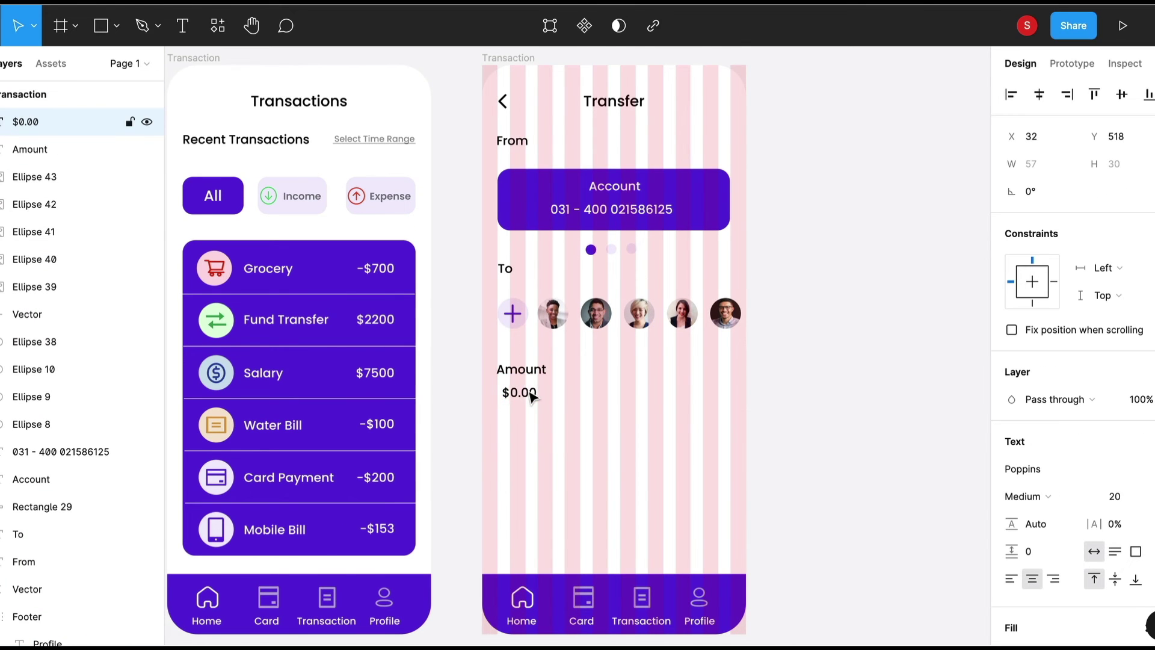
key("Escape")
left_click(116, 25)
left_click_drag(497, 417, 733, 418)
scroll(425, 349, "up", 3)
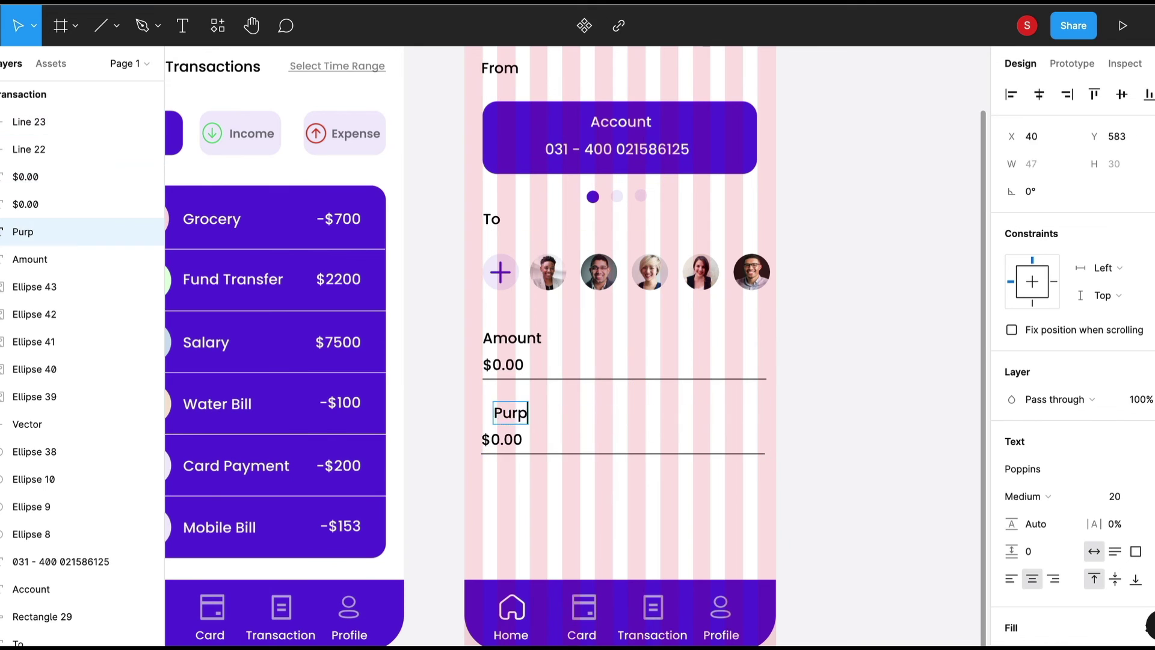
Rename the field label to 'Purpose' and add a dropdown arrow to the Insurance field.
type("rpose")
double_click(494, 444)
key("Escape")
key("ctrl+v")
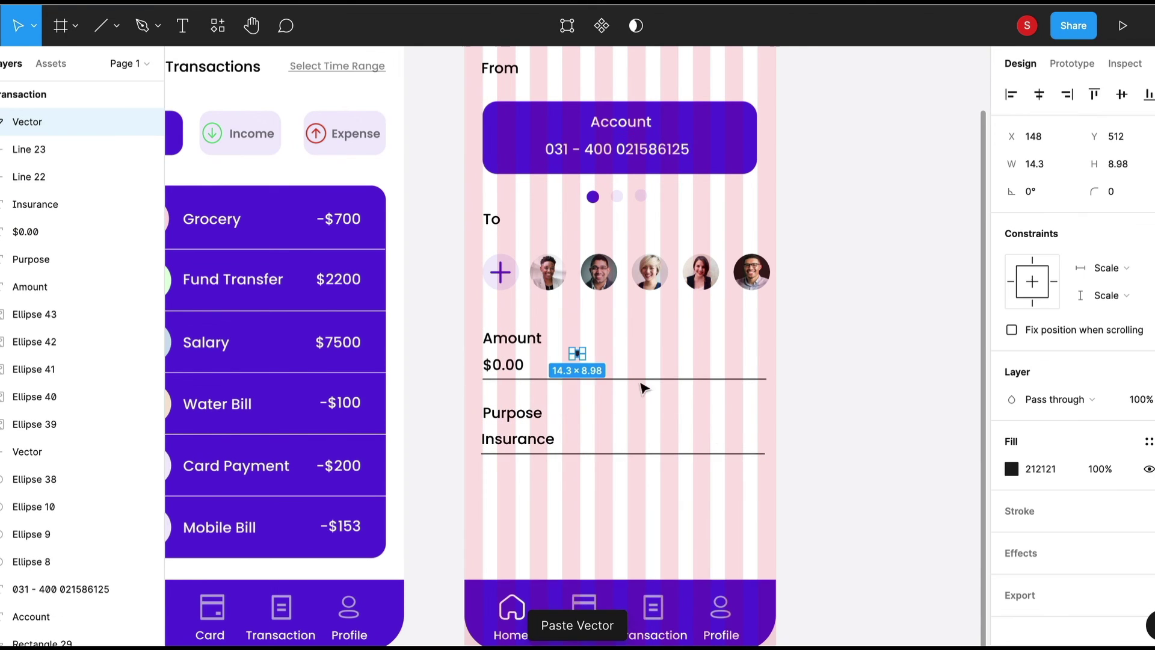
left_click_drag(725, 431, 777, 441)
left_click(946, 80)
Draw a 222 × 61 button rectangle below Purpose, centre it horizontally and fill it purple.
key("r")
left_click_drag(470, 495, 677, 538)
left_click(1041, 164)
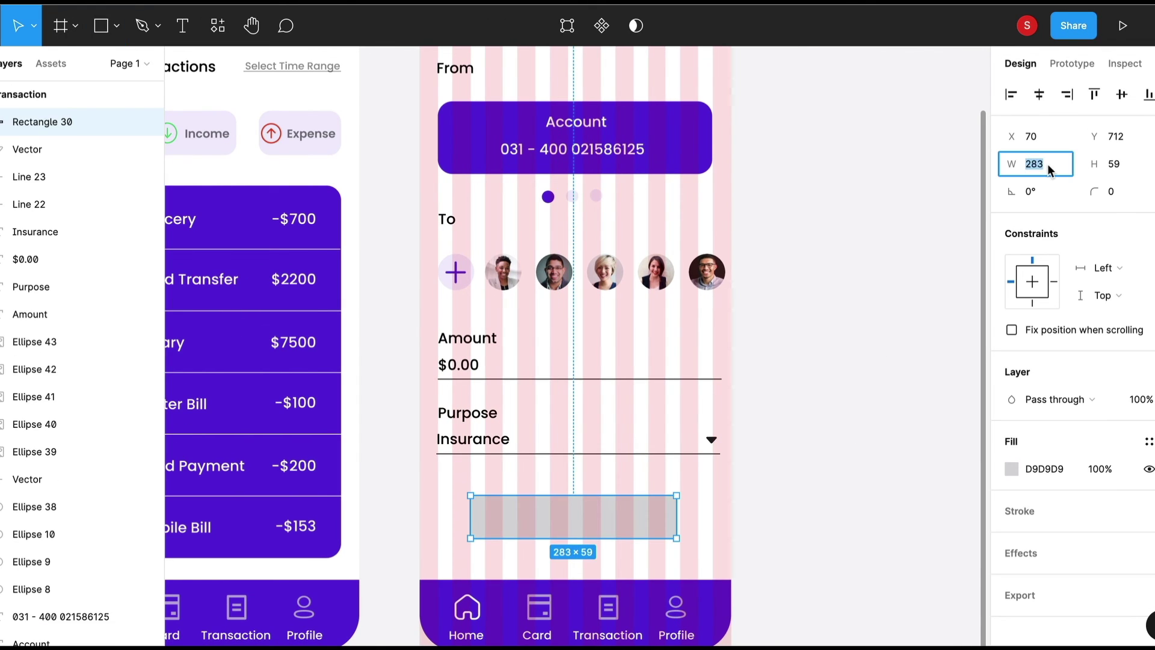
type("319")
left_click(1121, 164)
left_click(1041, 163)
type("222")
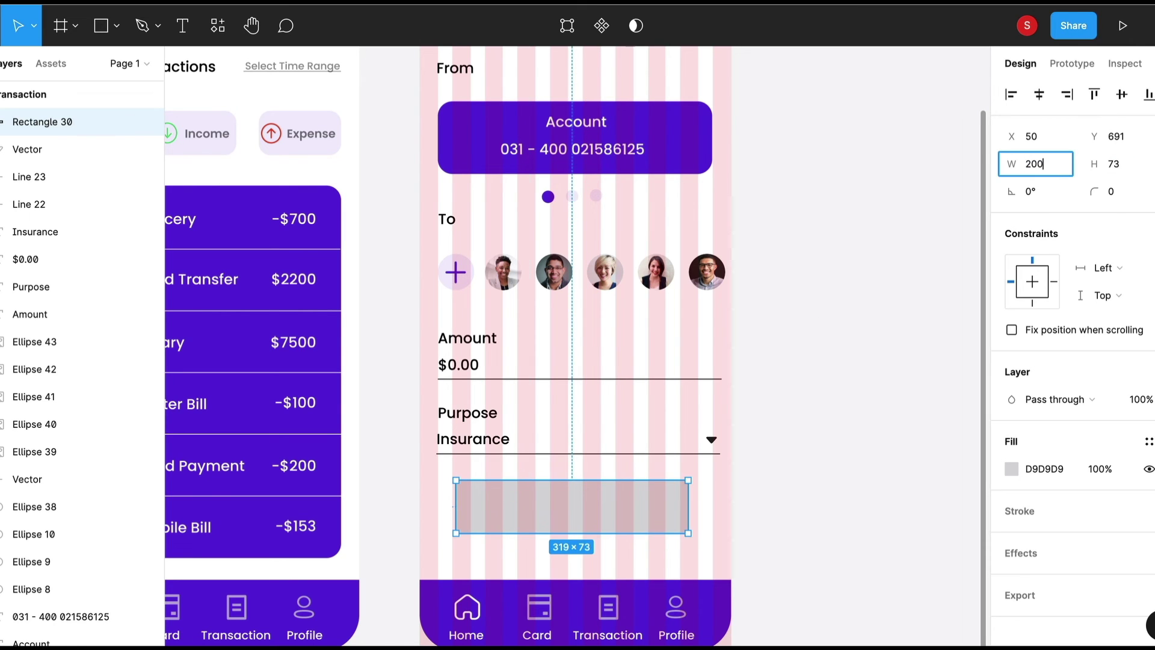
key("Tab")
type("61")
left_click(1039, 94)
left_click(1011, 469)
left_click(837, 572)
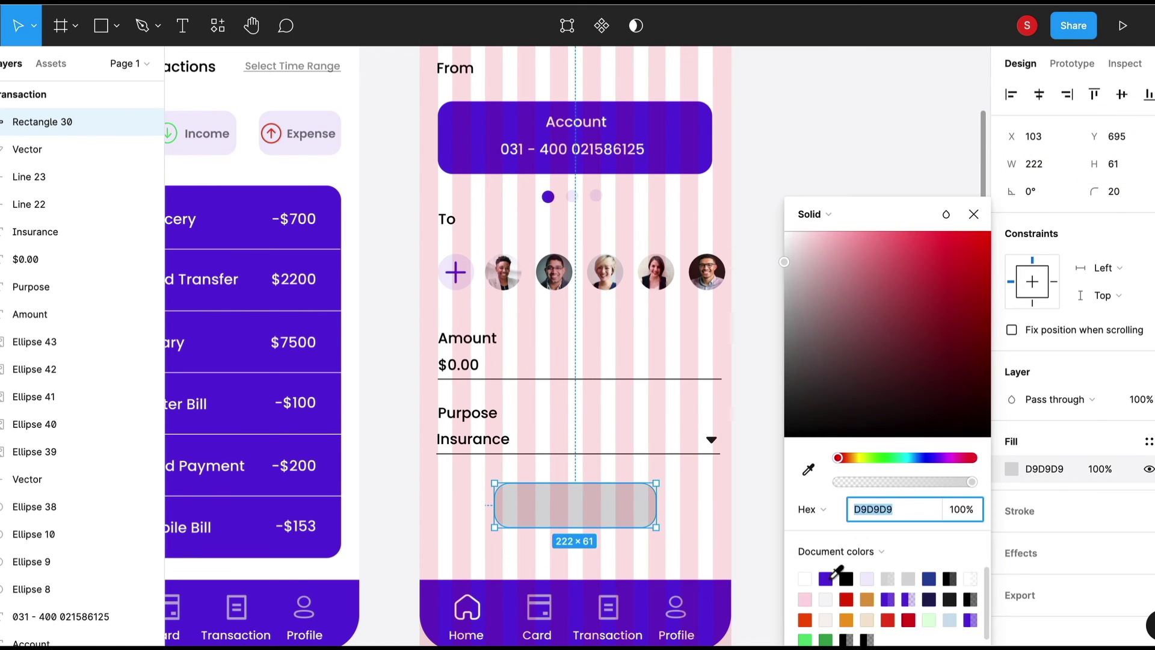
Add the 'Send' label in front of the purple button.
key("t")
left_click(546, 511)
left_click_drag(88, 107, 89, 109)
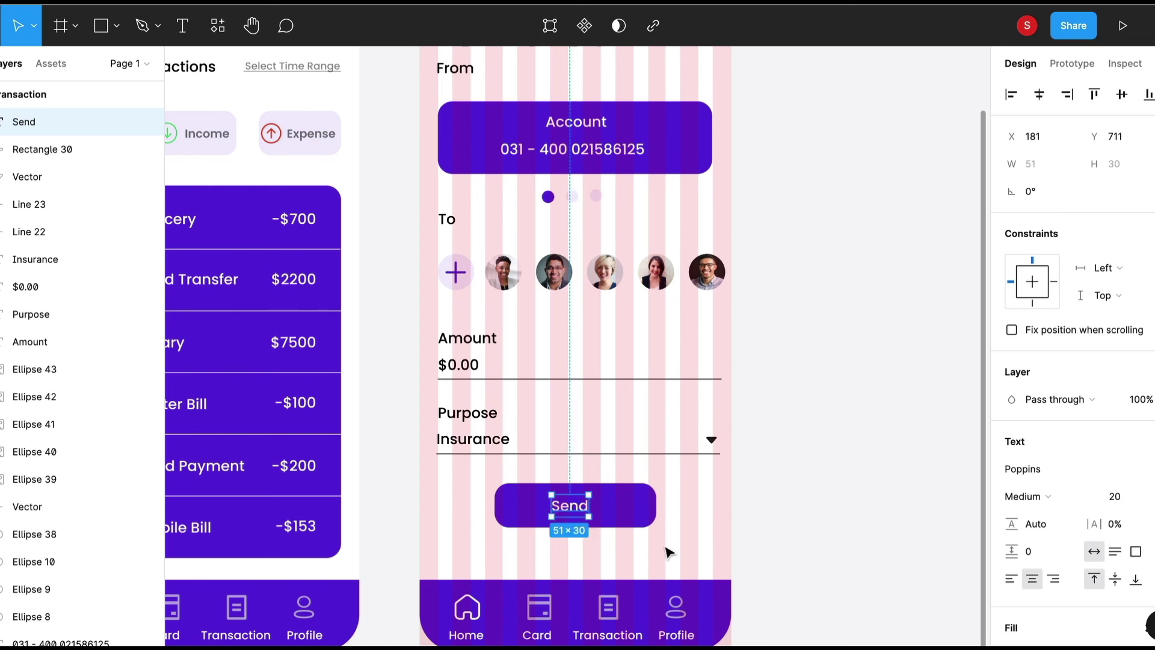
key("Escape")
scroll(644, 508, "down", 3)
left_click(557, 207)
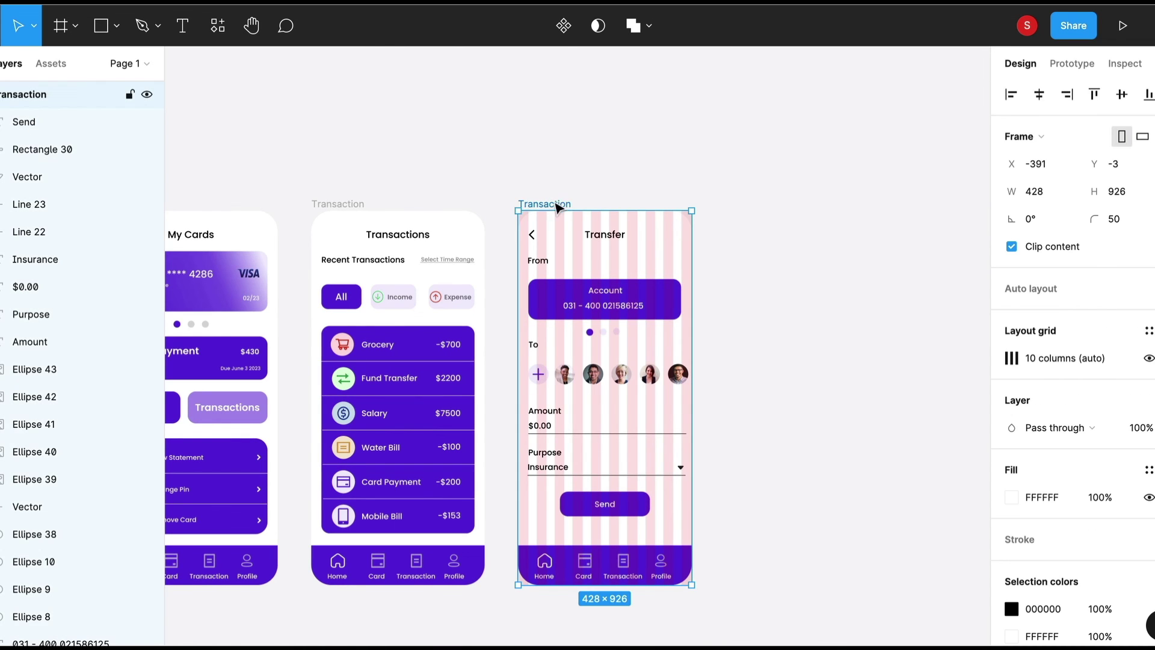
In the prototype preview, navigate Home → My Cards → Transactions → Home → Transfer → Home.
left_click(778, 611)
scroll(779, 611, "down", 2)
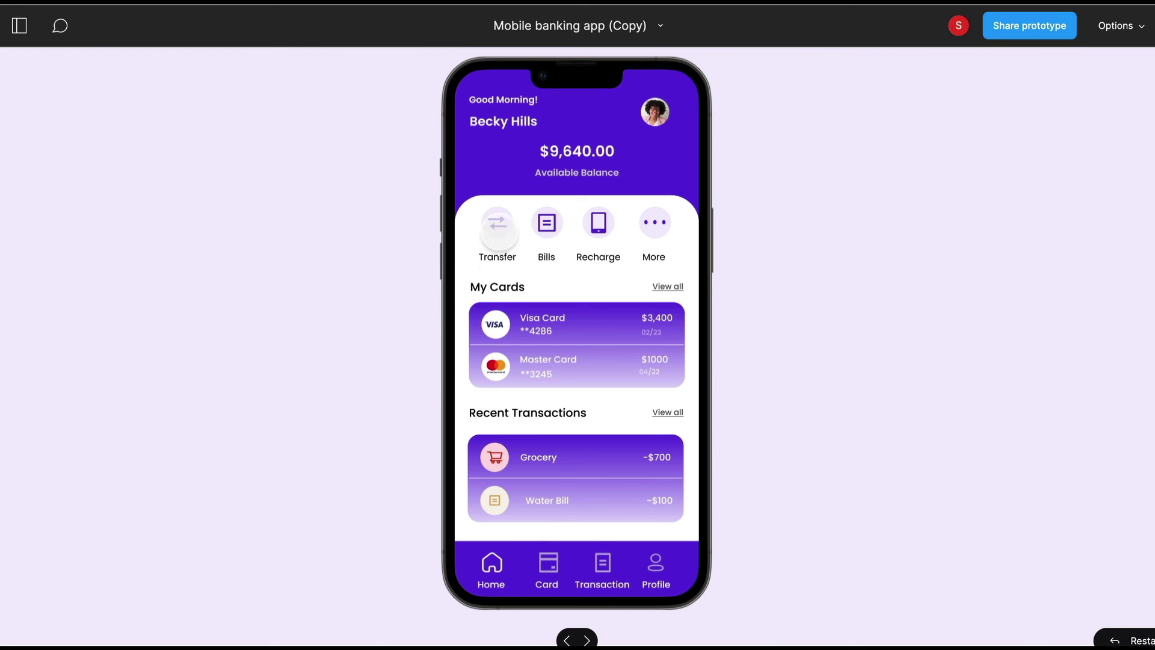
left_click(549, 567)
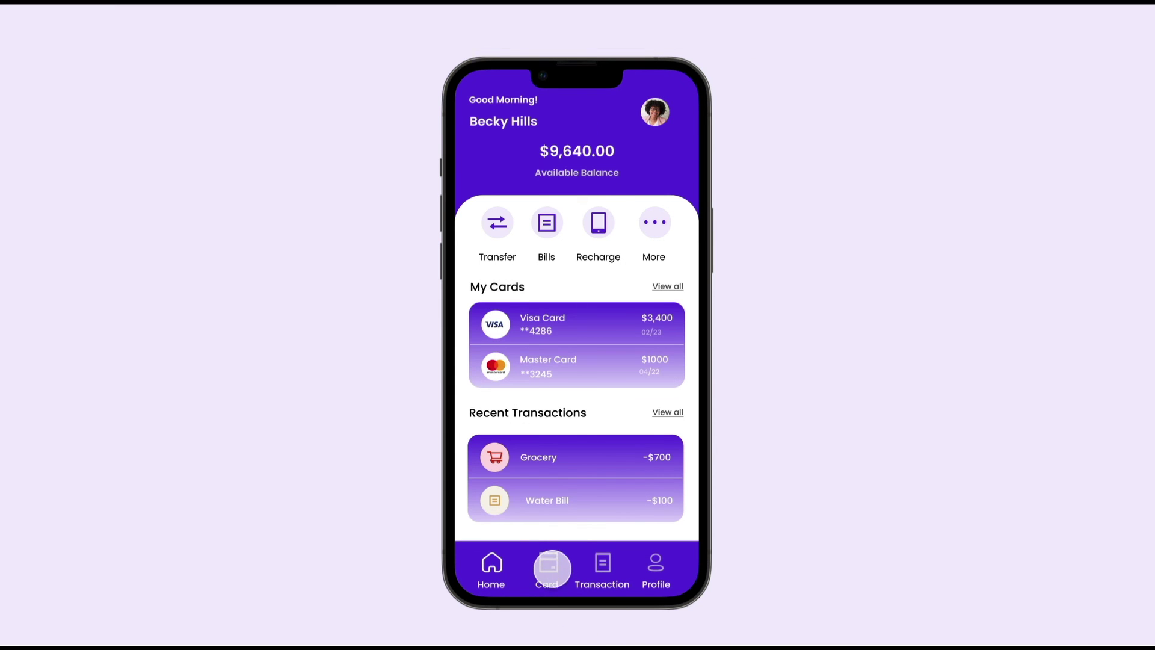
left_click(600, 566)
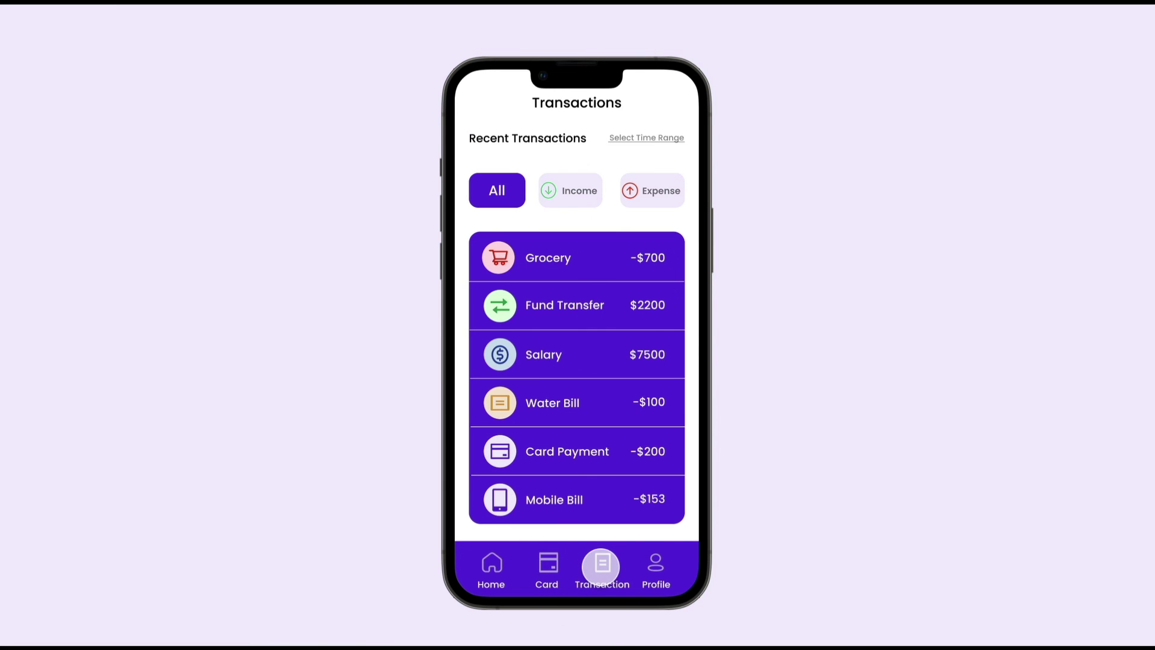
left_click(494, 564)
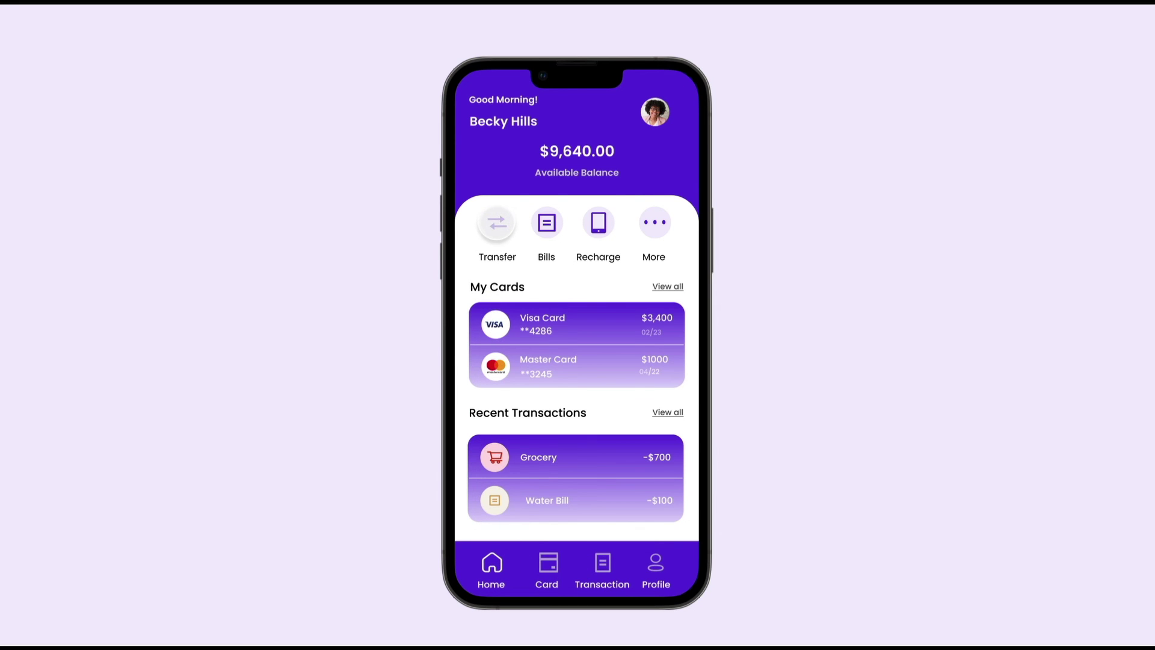
left_click(496, 223)
left_click(486, 118)
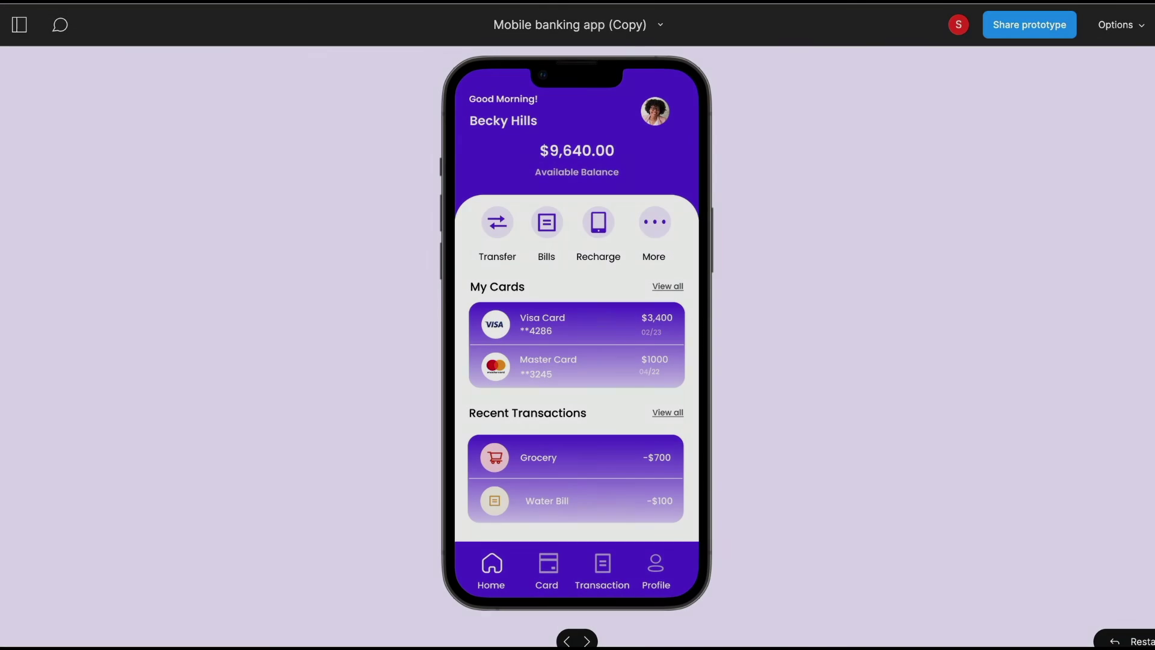